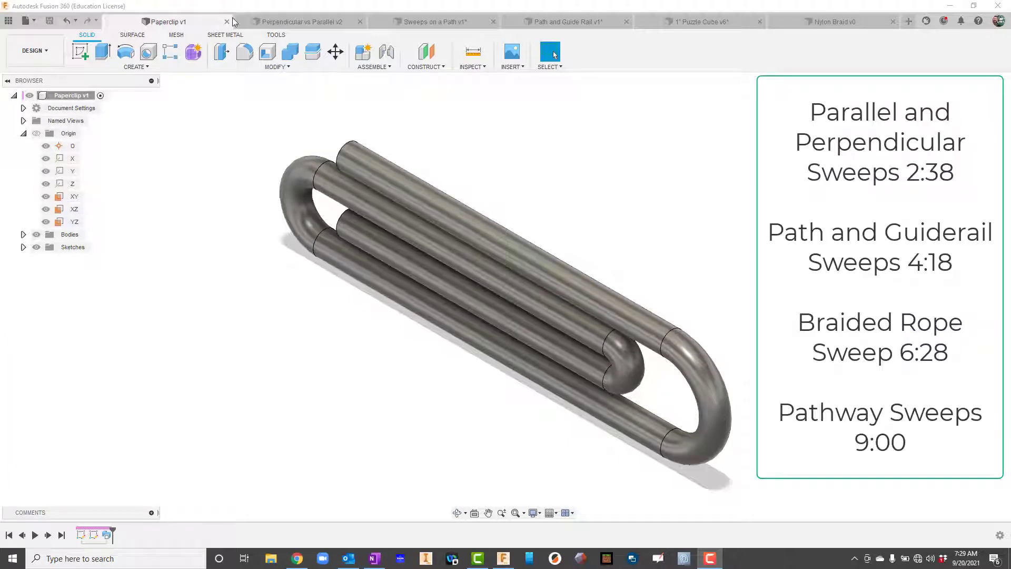
- Create a new design and start a sketch on the front XY plane
key(ctrl+shift+Tab)
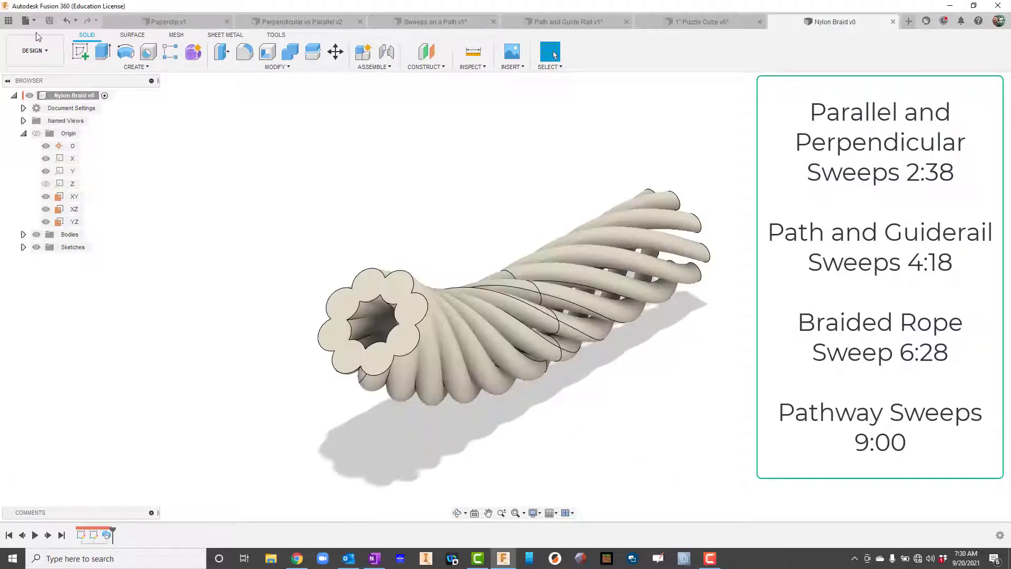
click(33, 24)
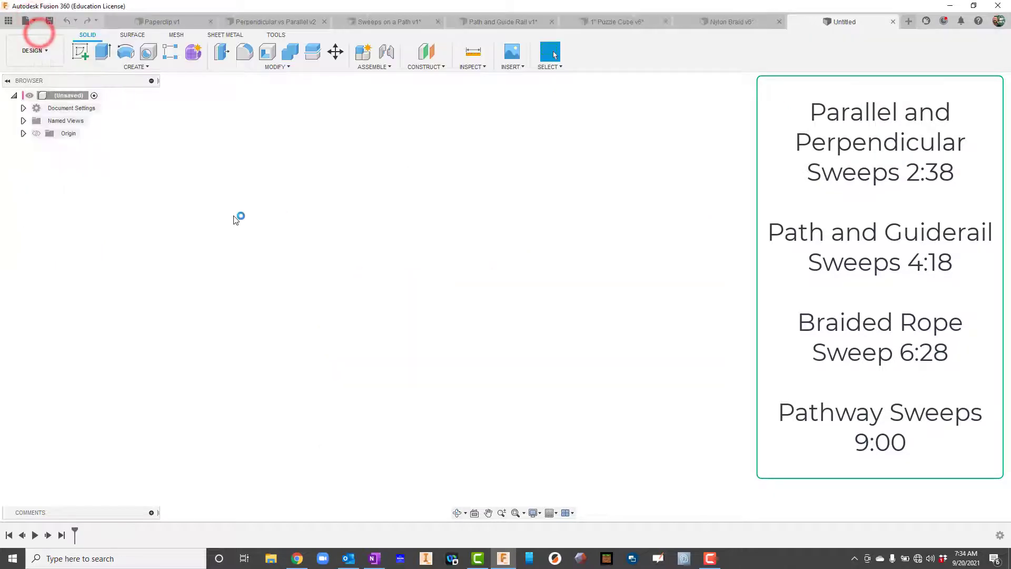
click(80, 50)
click(519, 282)
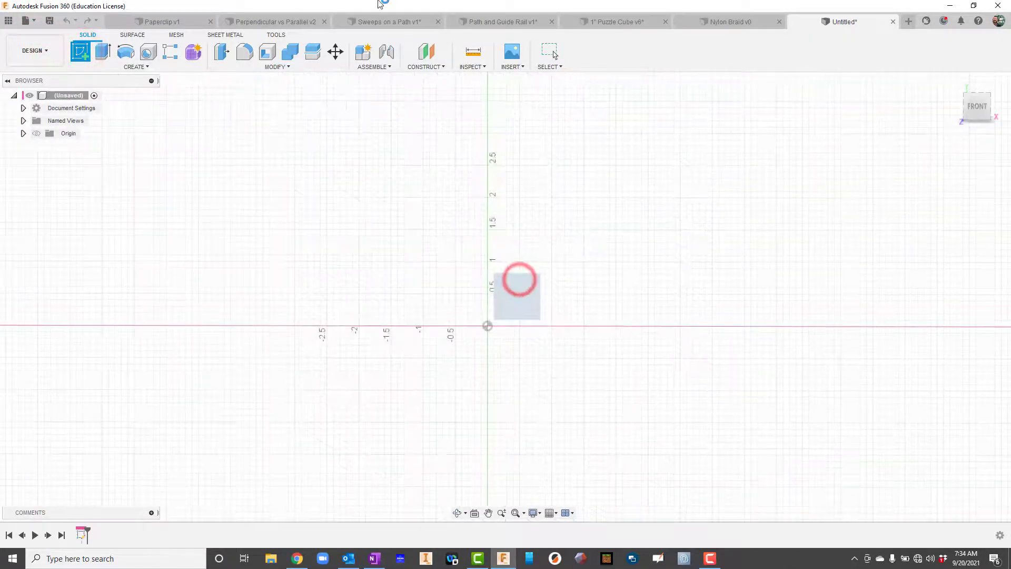
- Draw a paperclip-shaped path of five connected perpendicular lines from the origin, about 2.5 in wide and 1 in high, with an open inner end
click(104, 51)
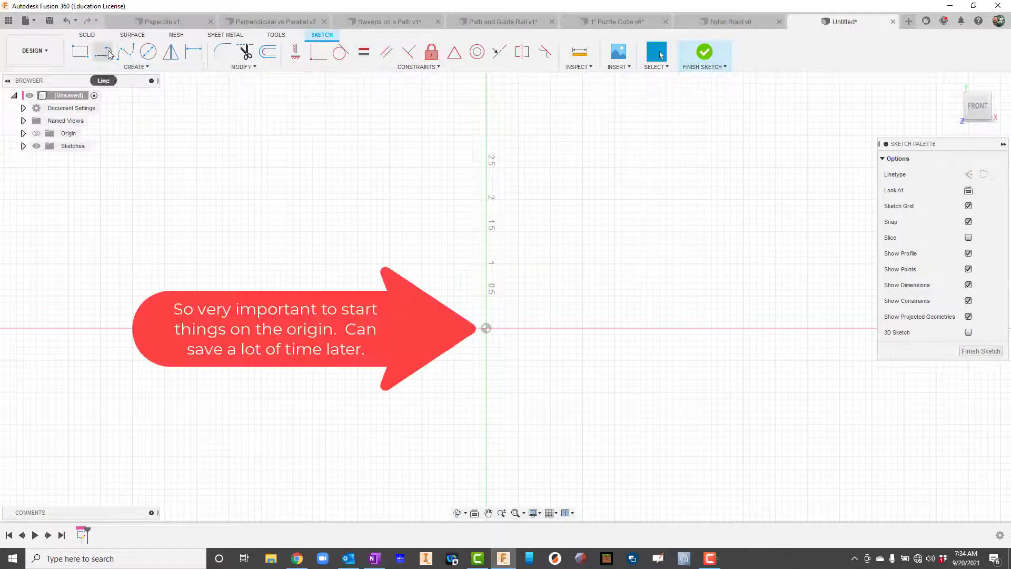
click(488, 329)
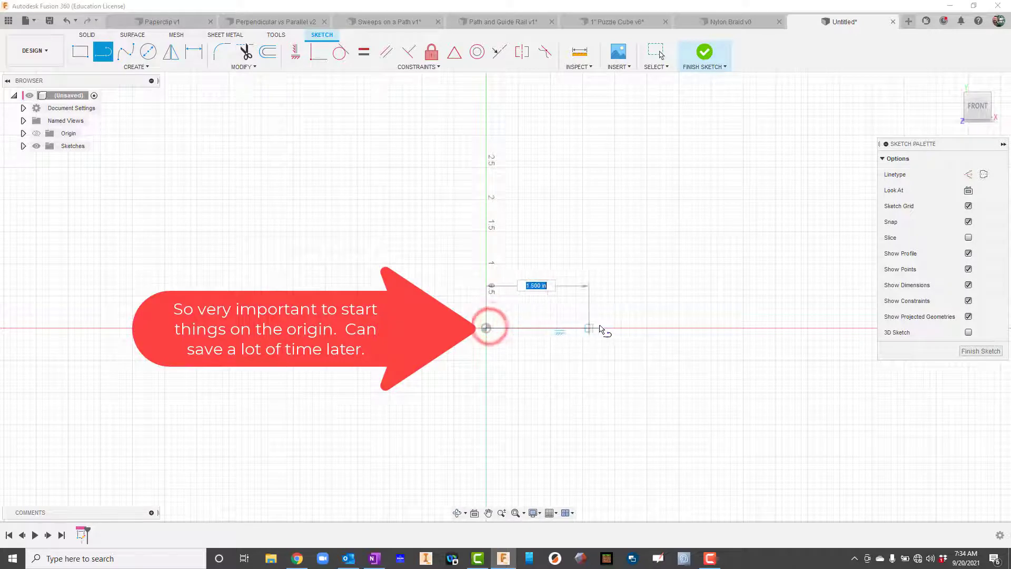
click(647, 327)
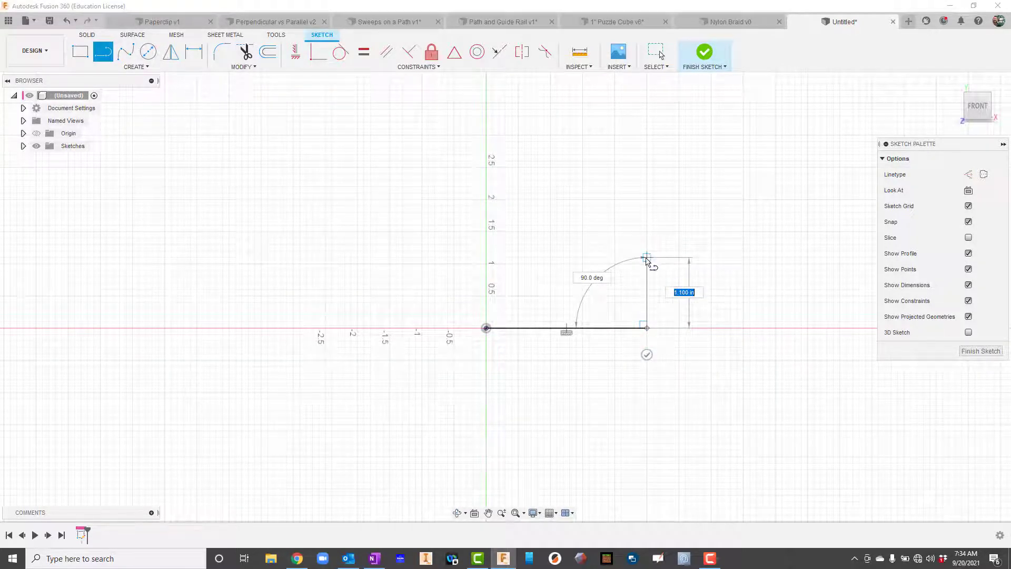
click(647, 263)
click(503, 264)
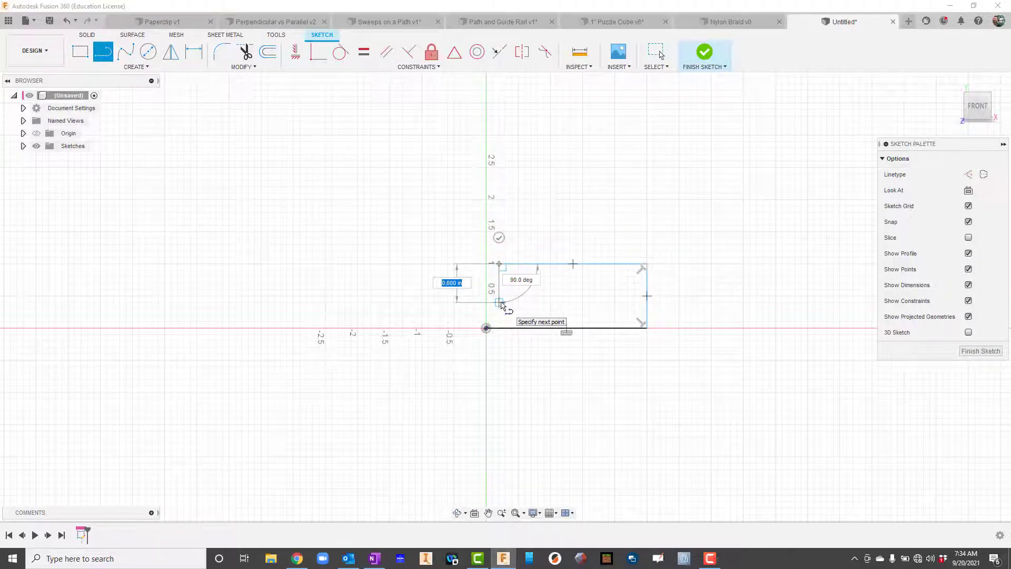
click(500, 302)
click(624, 301)
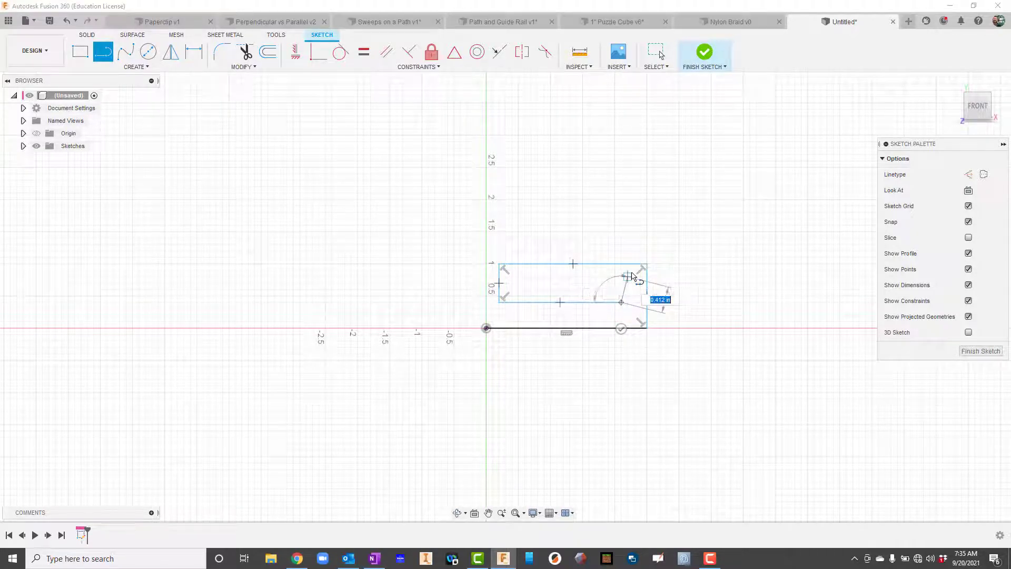
key(Escape)
- Round all four corners of the paperclip path with 0.20 in fillets and finish the sketch
scroll(686, 325, up, 3)
scroll(685, 325, up, 2)
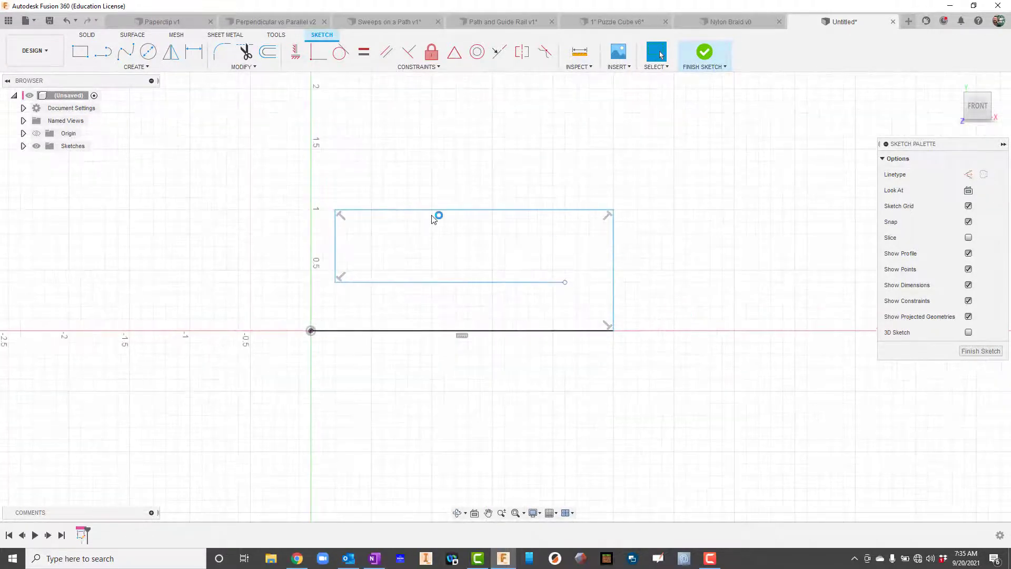
click(222, 60)
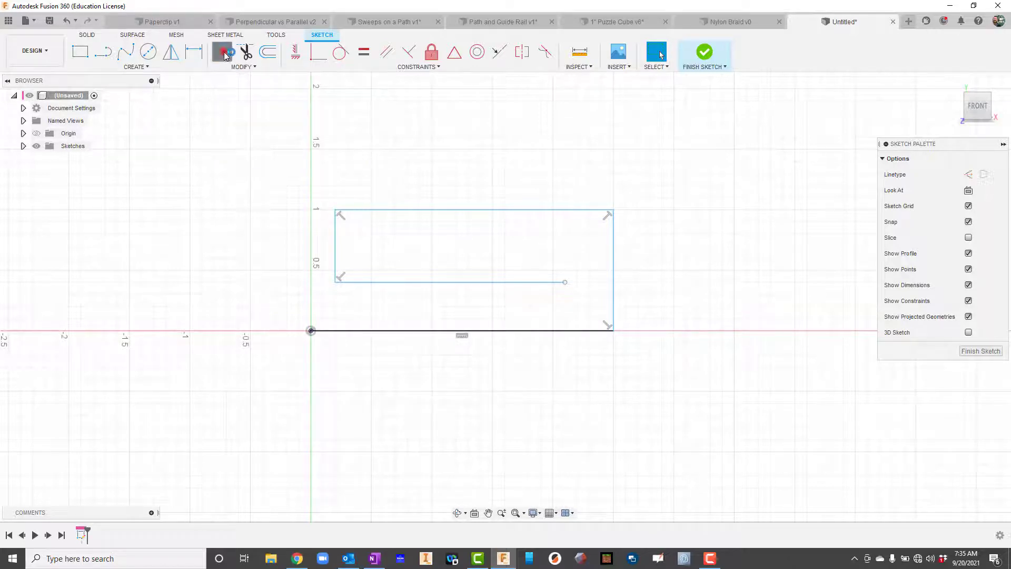
click(335, 230)
click(354, 209)
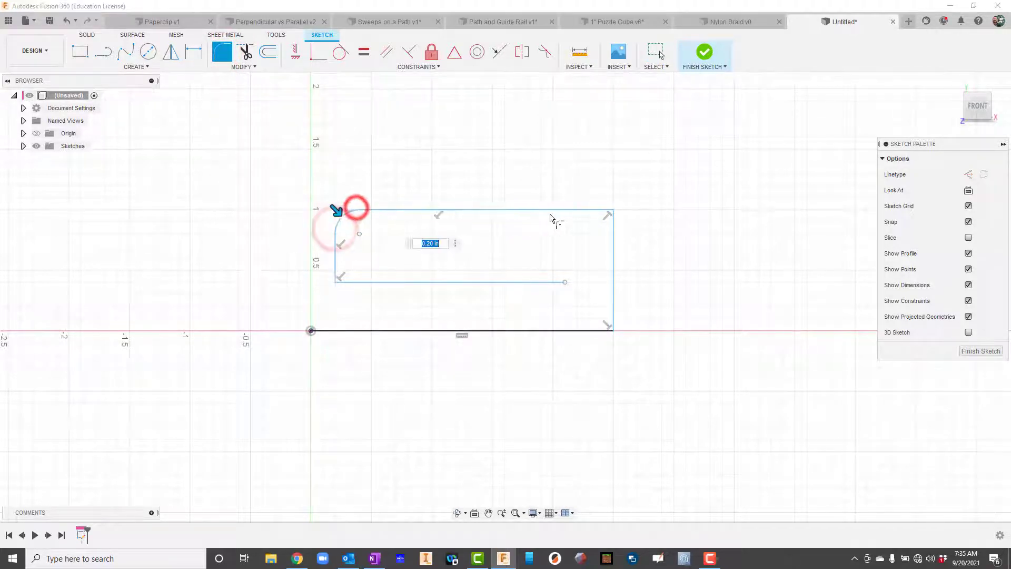
click(587, 210)
click(611, 229)
click(594, 332)
click(612, 298)
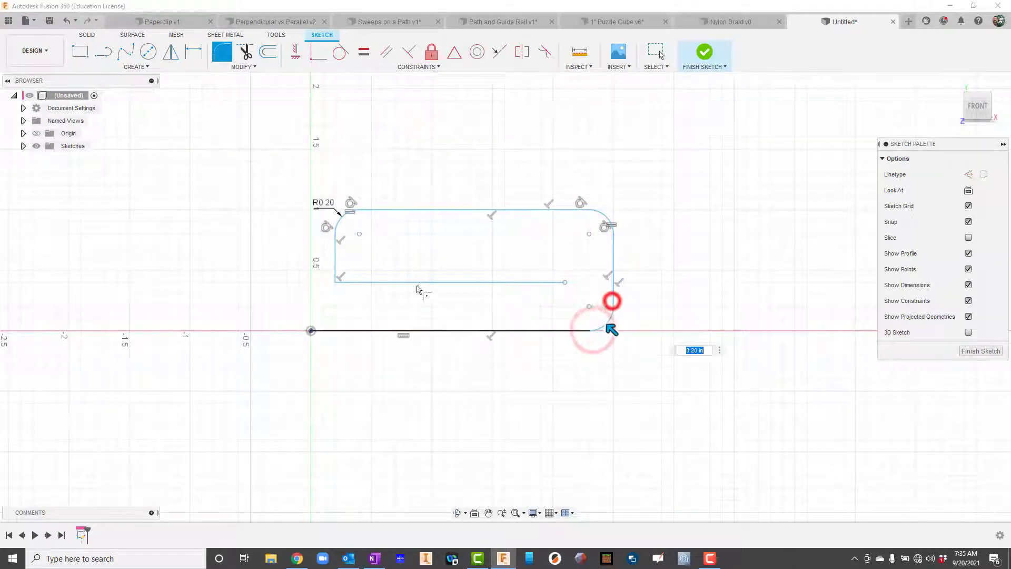
click(337, 266)
click(356, 281)
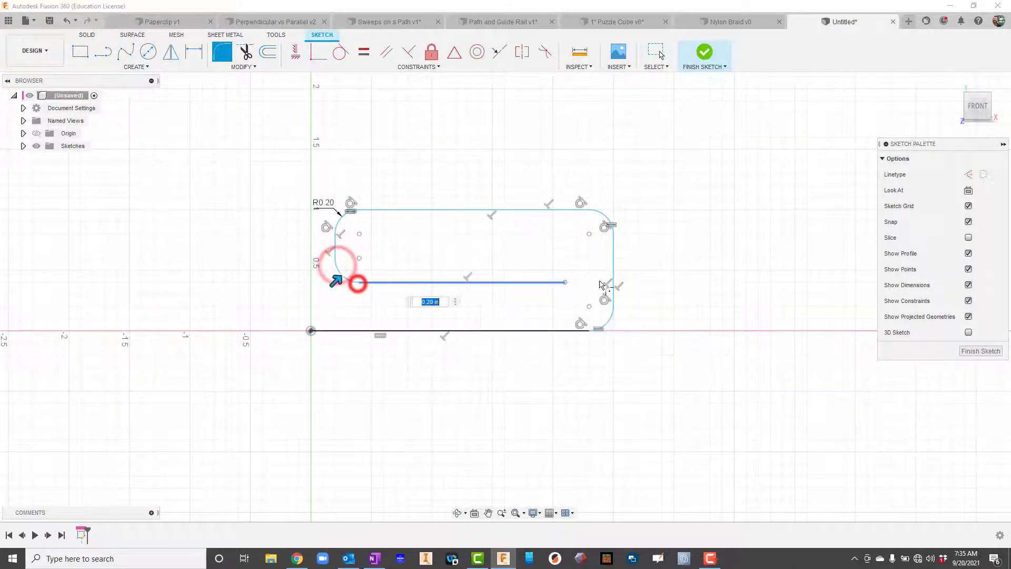
click(703, 54)
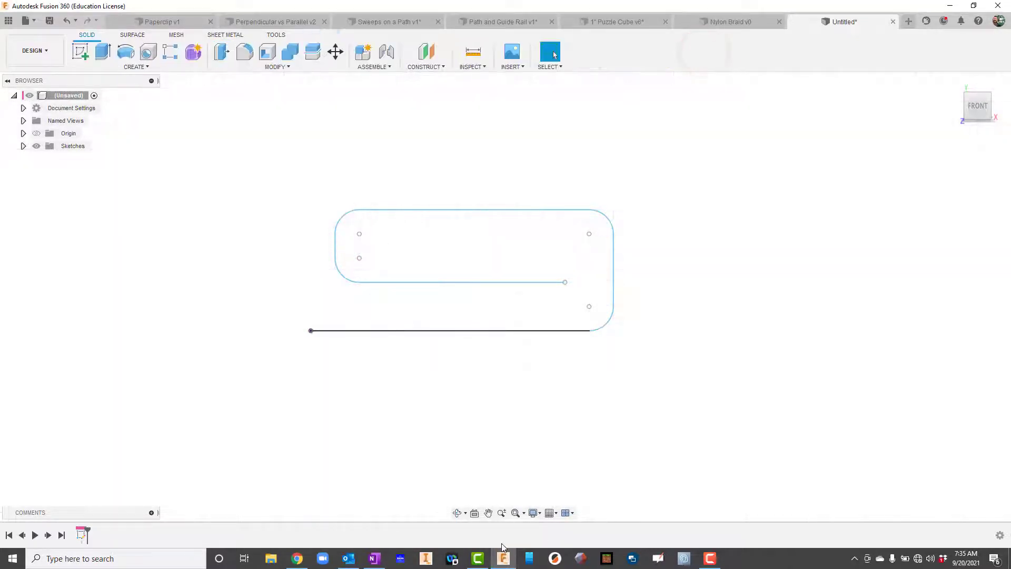
- Start a second sketch on the origin's YZ plane, perpendicular to the start of the path
click(457, 513)
mouse_move(501, 329)
mouse_down()
mouse_move(546, 341)
mouse_move(419, 346)
mouse_move(348, 368)
mouse_move(432, 362)
mouse_up()
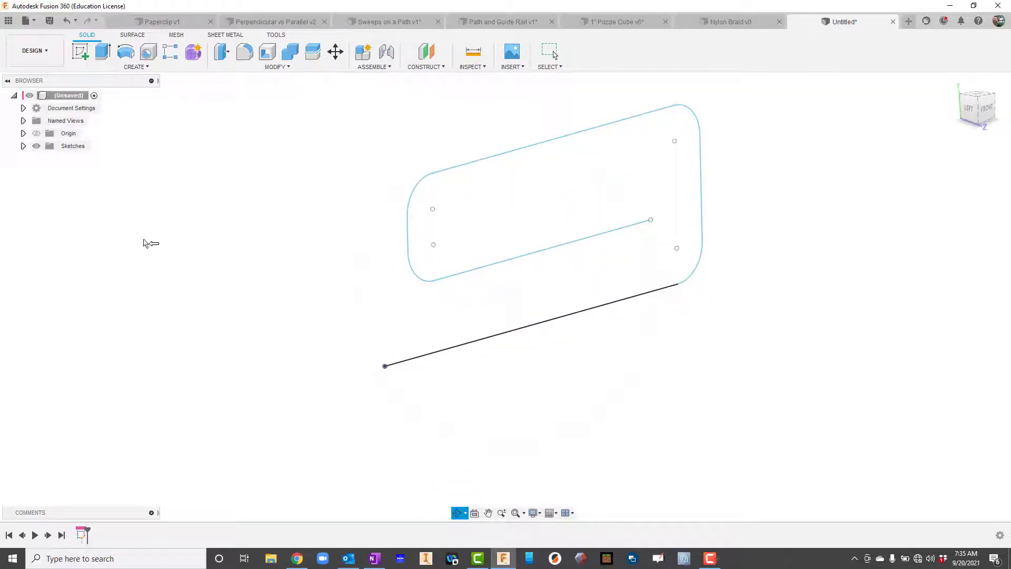
key(Escape)
click(23, 134)
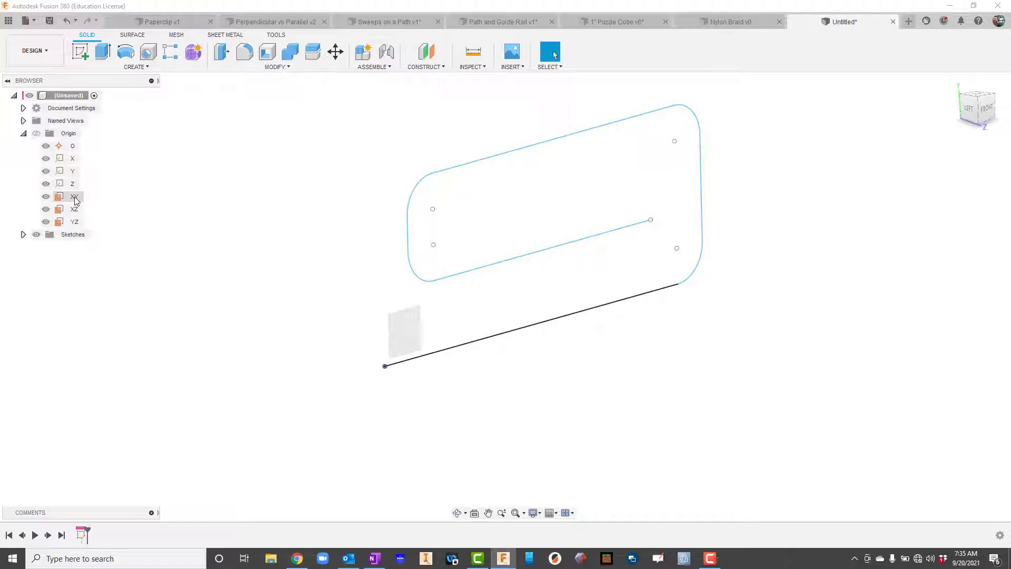
right_click(76, 223)
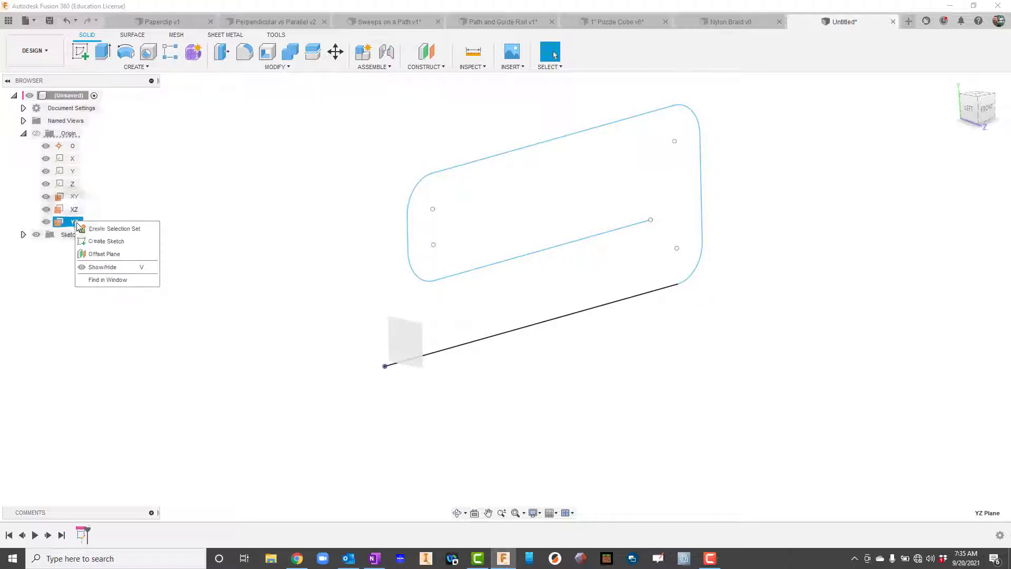
click(92, 239)
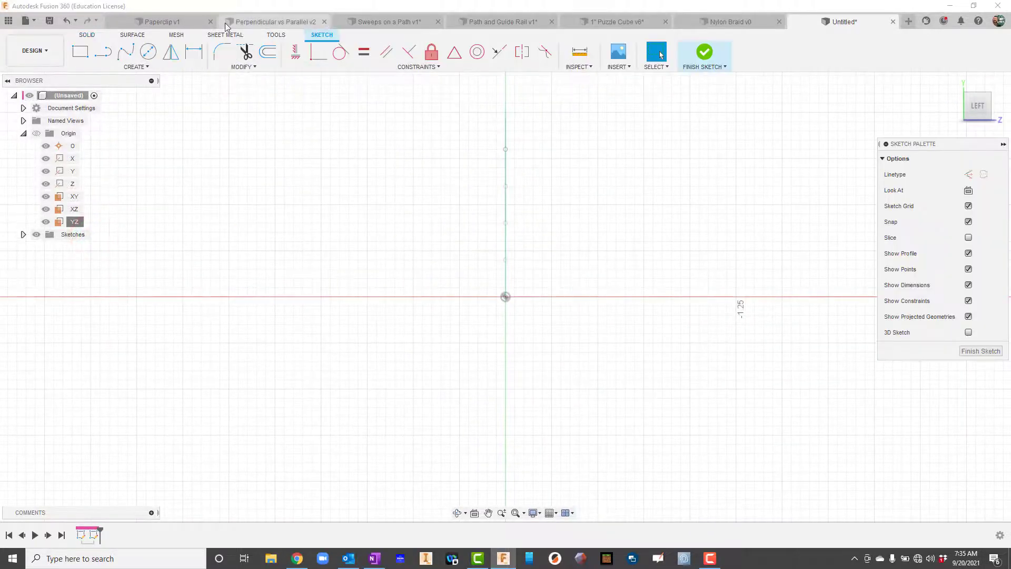
- Draw a 0.125 in diameter circle centred on the origin and finish the sketch
click(148, 52)
click(506, 297)
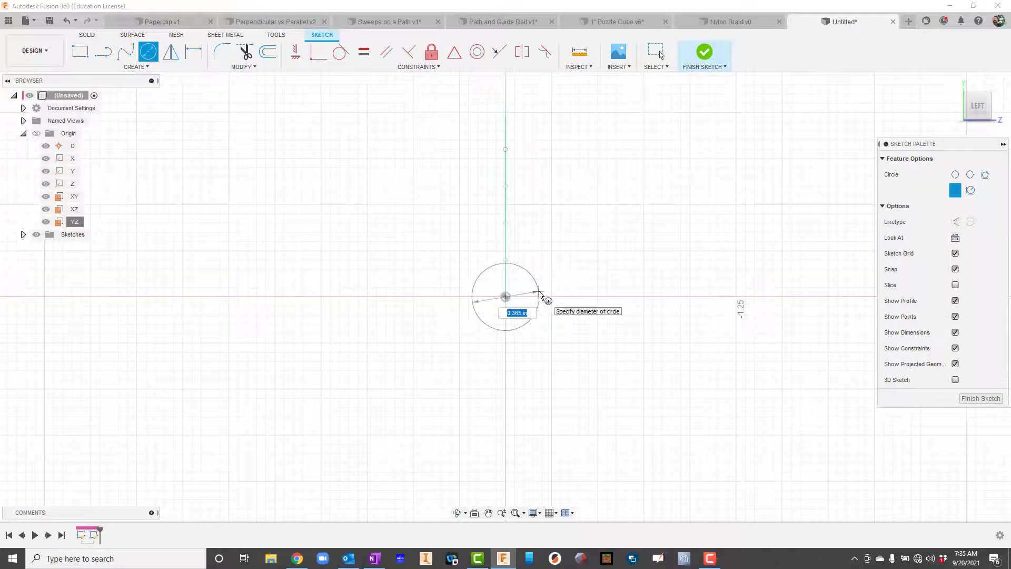
key(Return)
key(Escape)
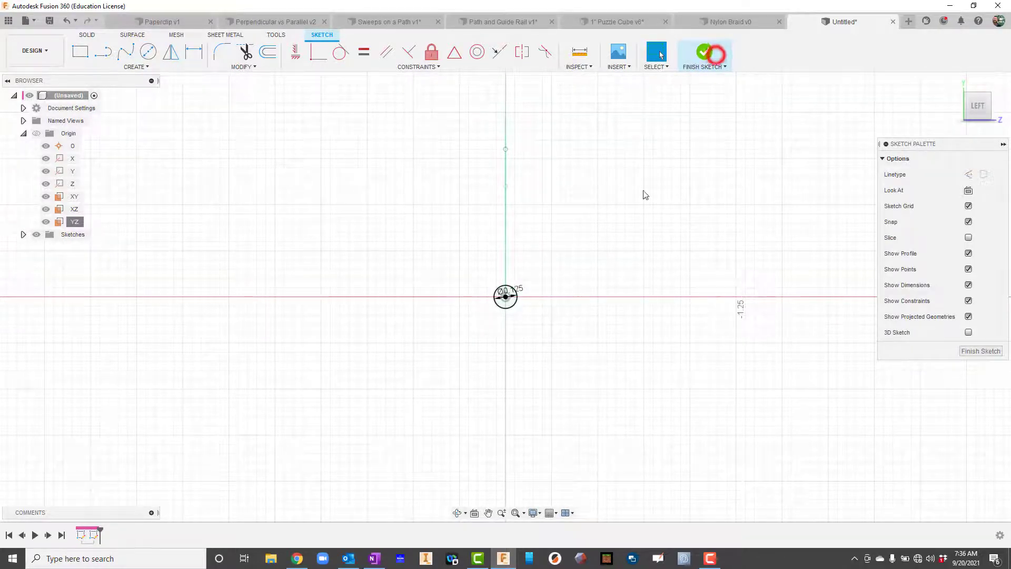
click(704, 52)
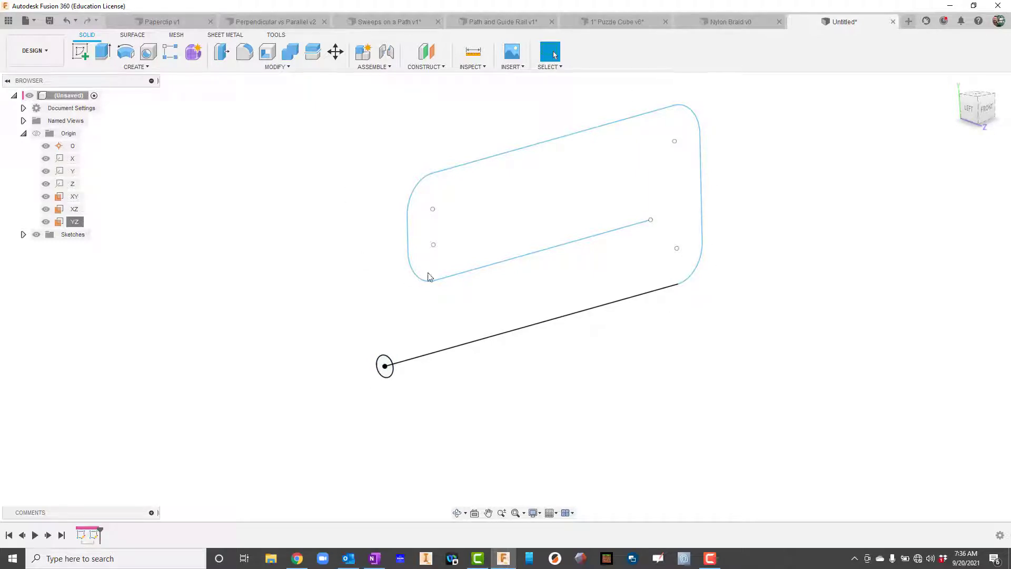
- Sweep the circle along the chained paperclip path as a new body, using the Single Path type with Perpendicular orientation and distance 1.00
click(131, 67)
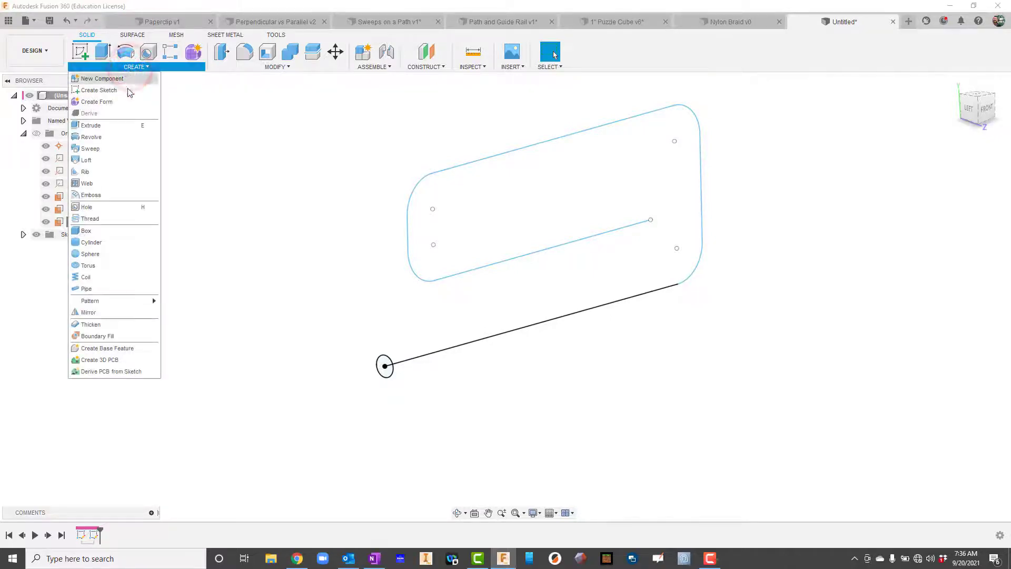
click(91, 149)
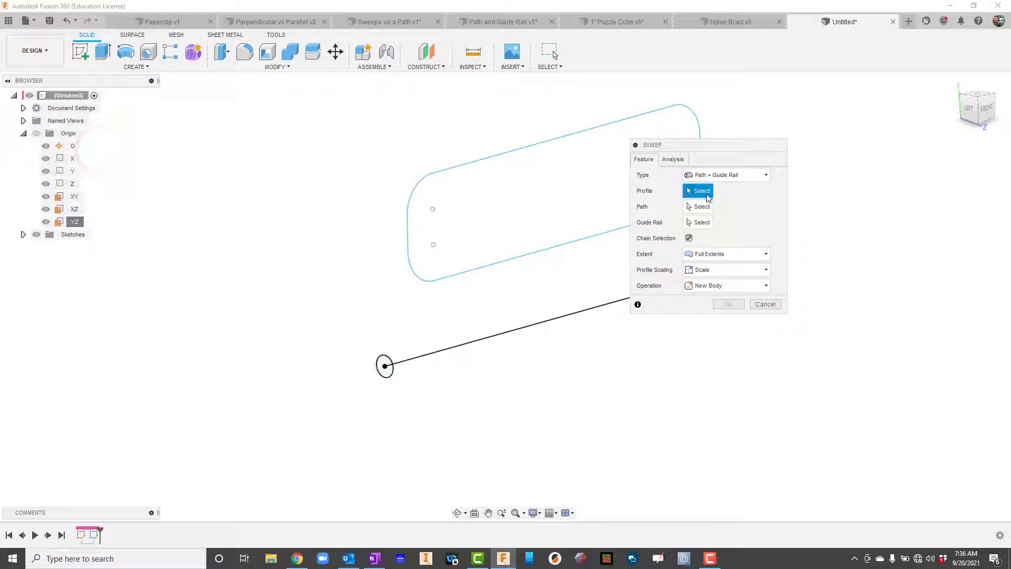
click(717, 175)
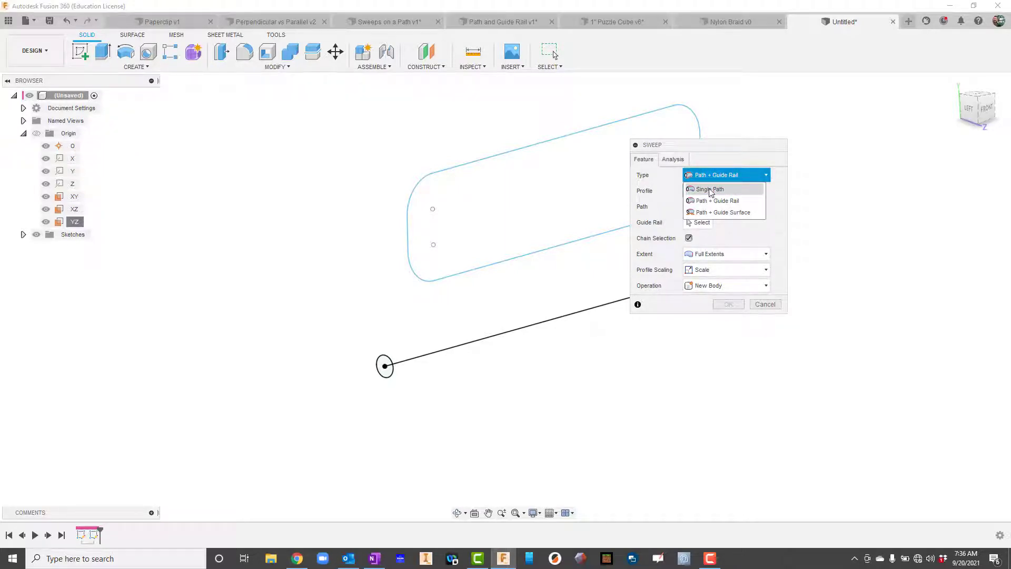
click(709, 189)
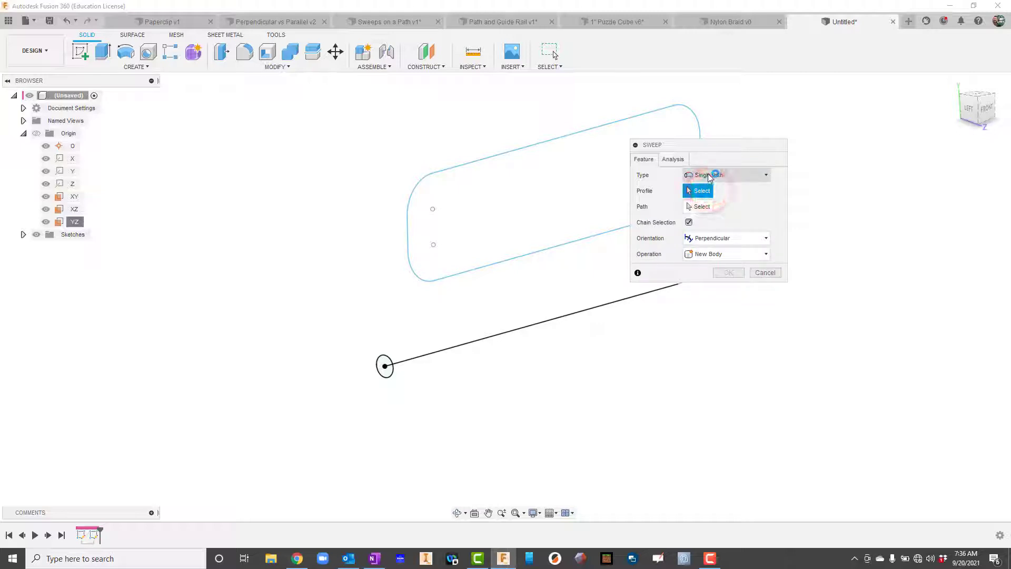
click(385, 366)
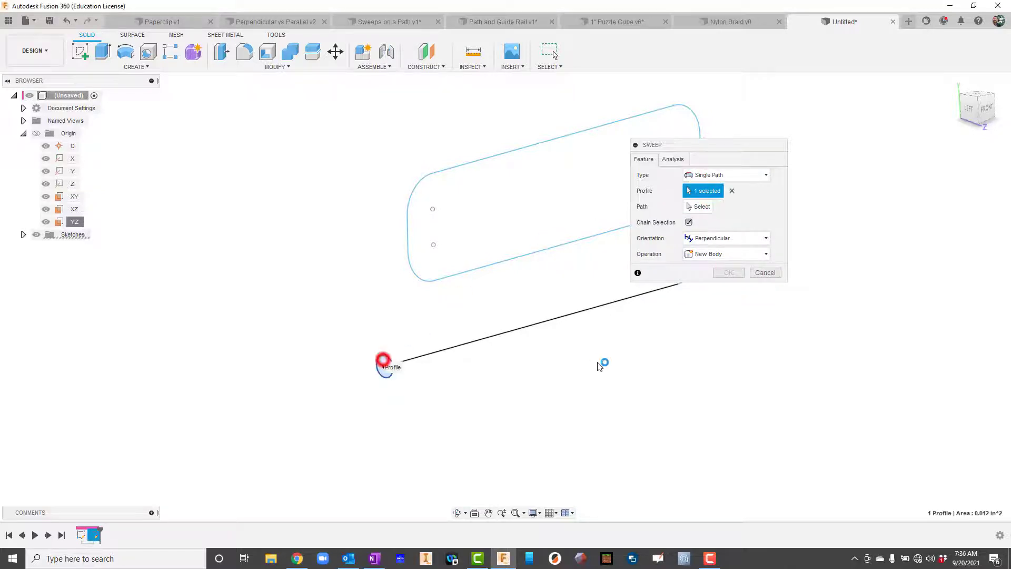
click(698, 208)
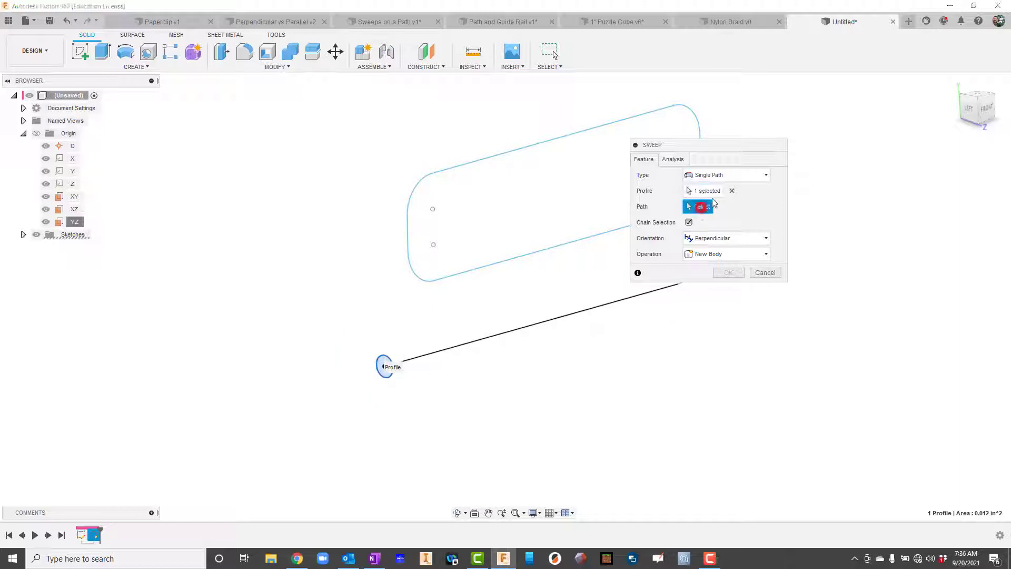
drag(733, 146, 926, 145)
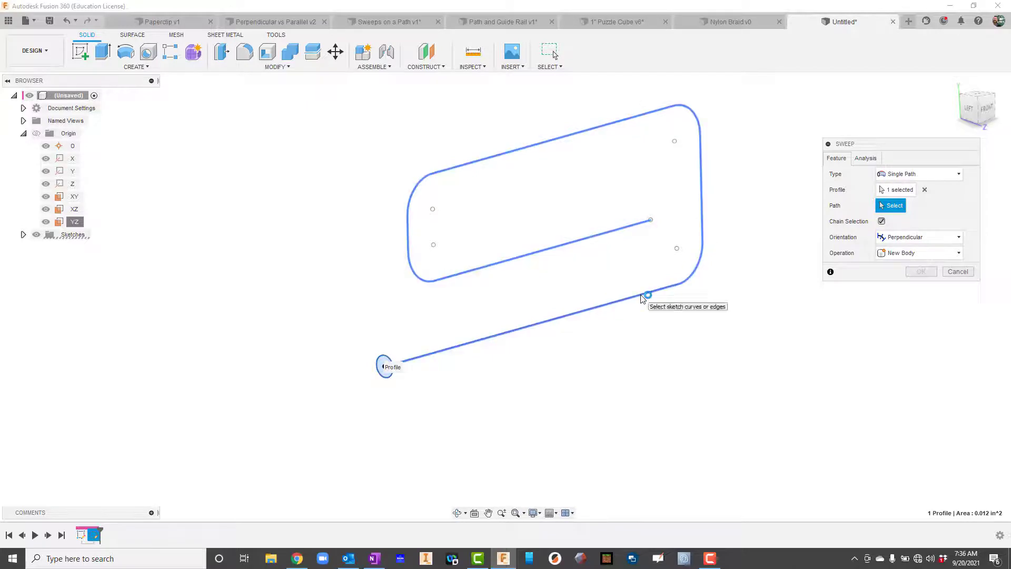
click(509, 334)
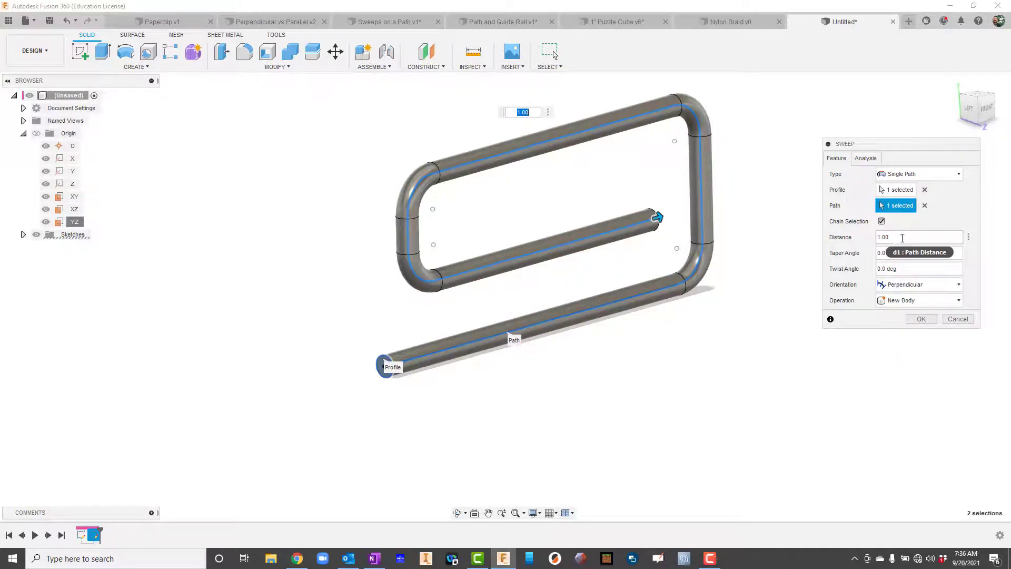
click(909, 237)
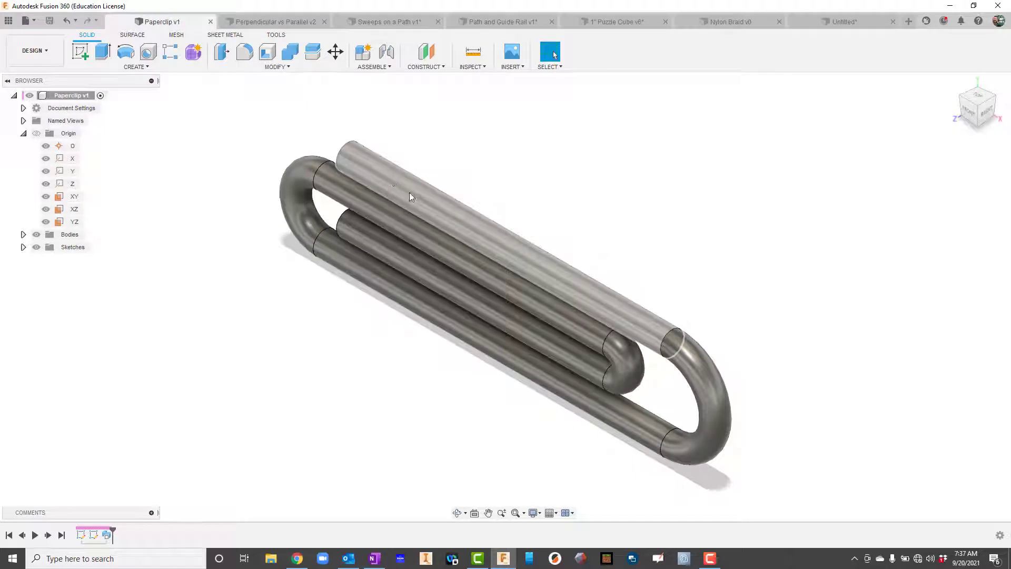
- View the Perpendicular vs Parallel example, then create another new design and start a sketch on the front plane
click(273, 20)
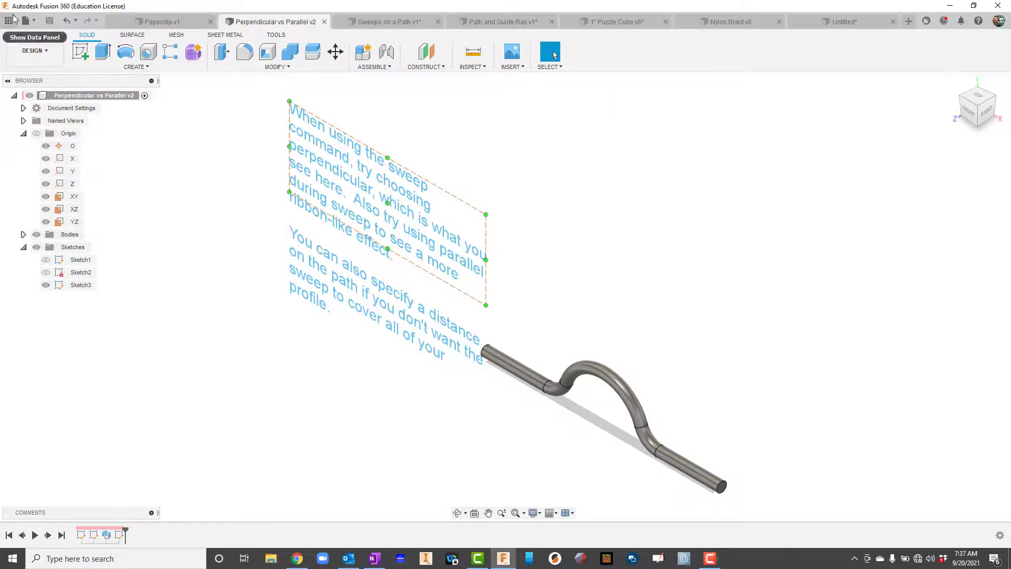
click(25, 20)
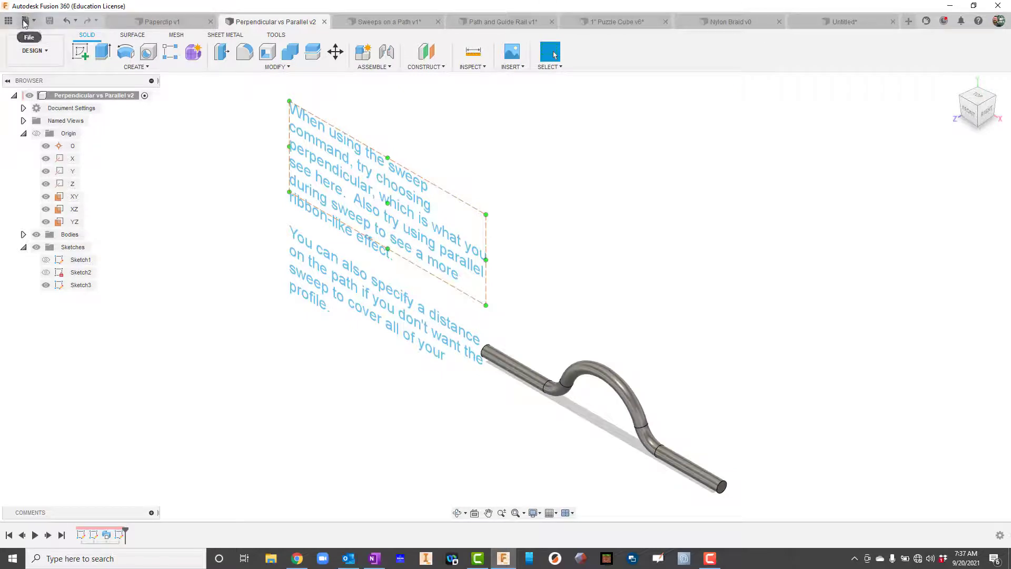
click(45, 38)
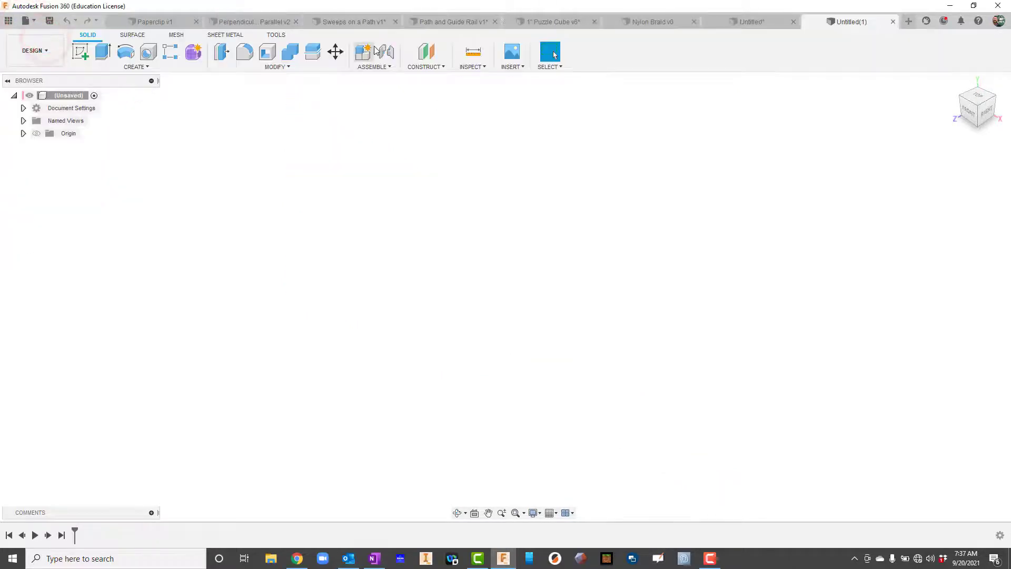
click(80, 51)
click(517, 285)
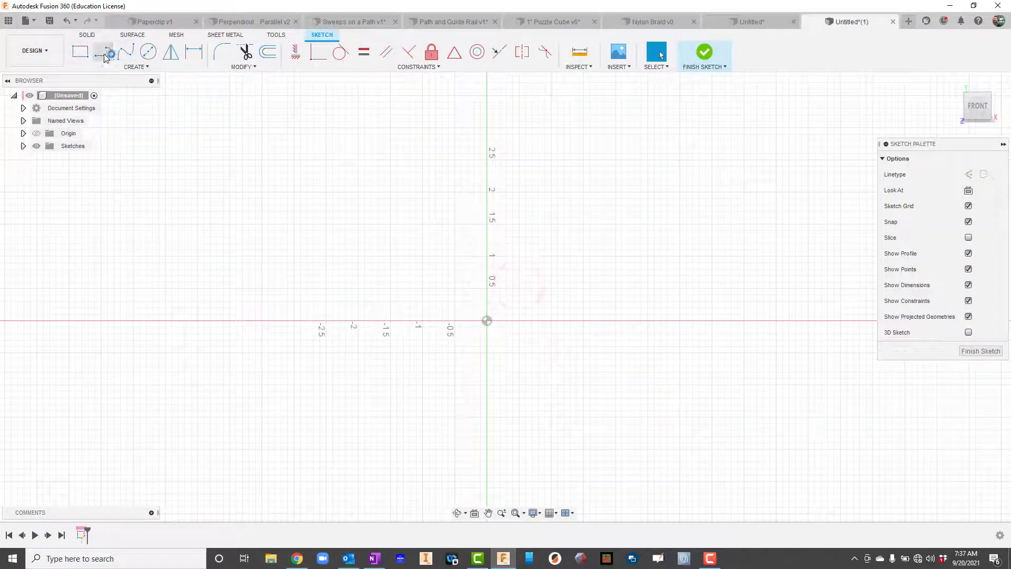
- Draw a horizontal line about 1 in long from the origin along the positive X axis
click(103, 52)
click(489, 321)
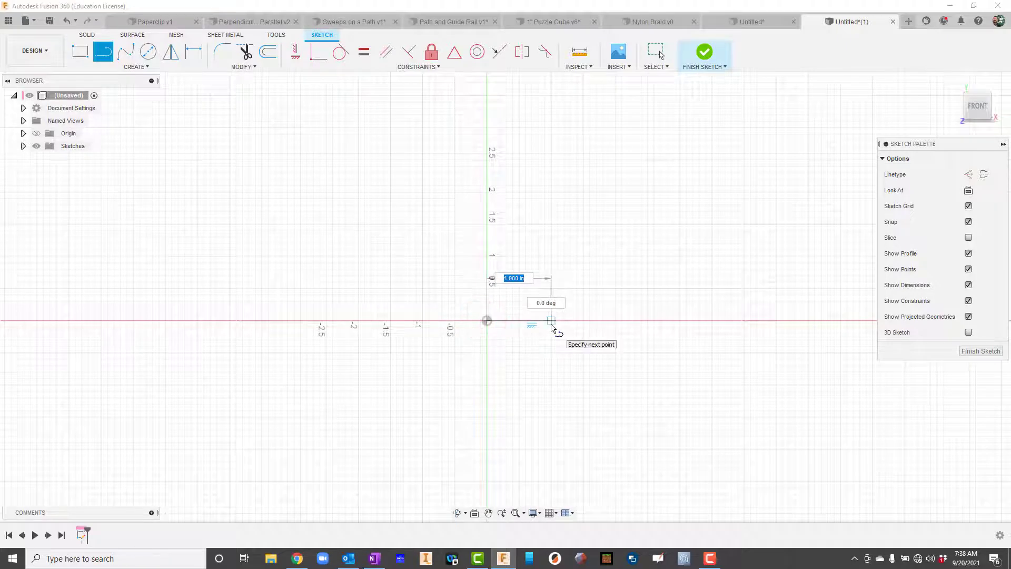
click(551, 321)
key(Escape)
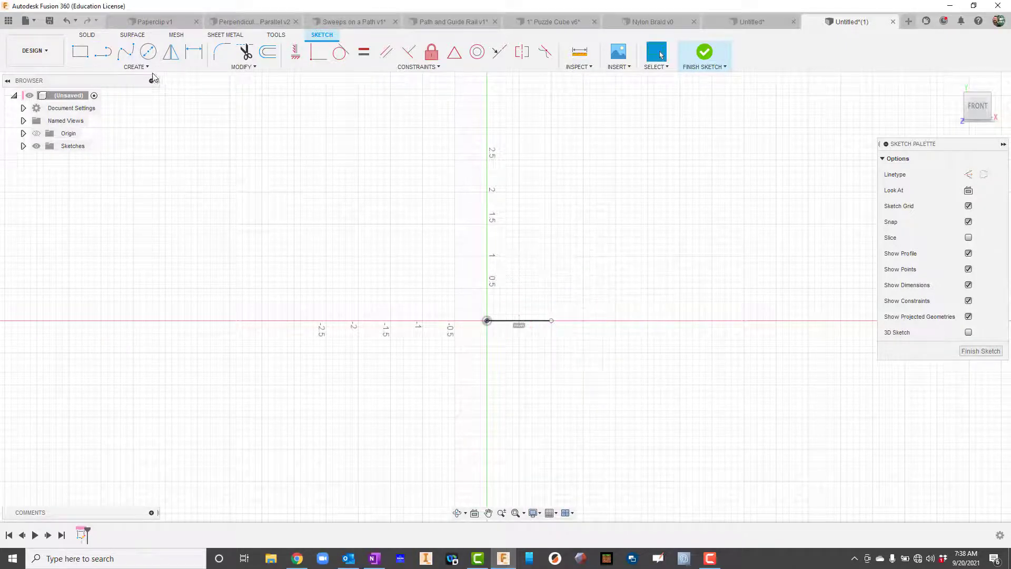
- Add an upward-bulging three-point arc from the line's free end to a point about 1 in further along the X axis
click(134, 66)
mouse_move(129, 118)
click(174, 114)
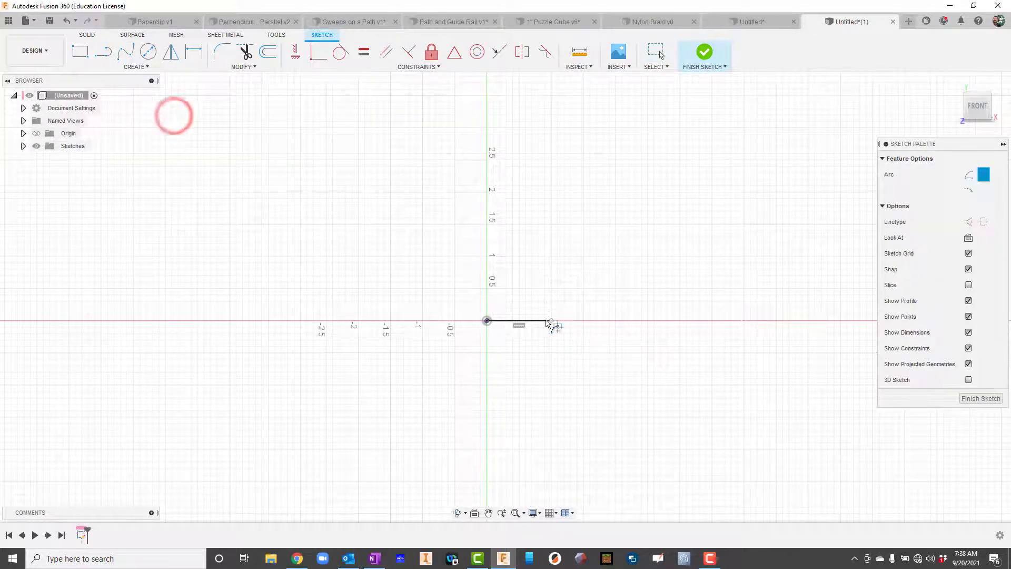
click(551, 321)
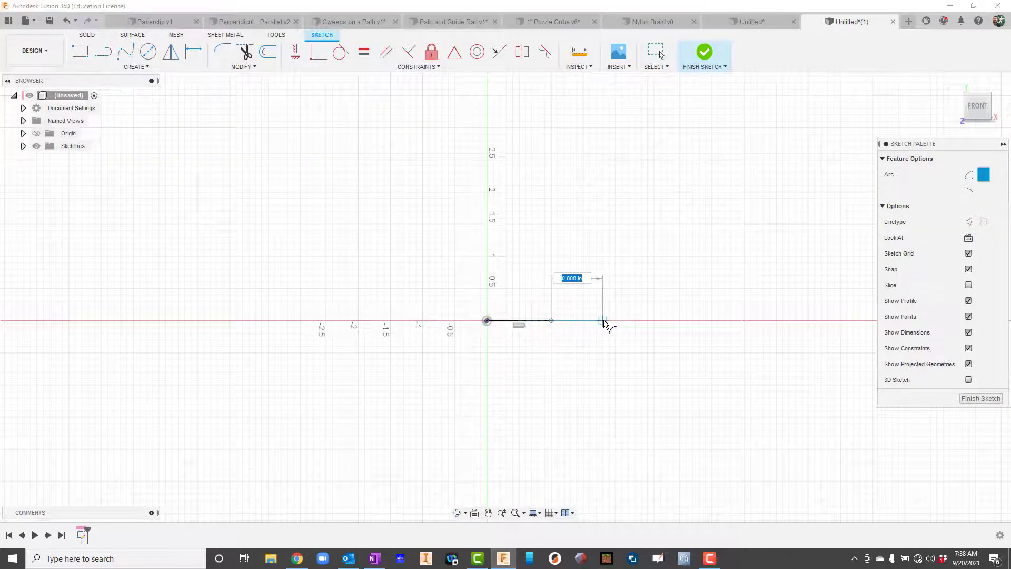
click(615, 321)
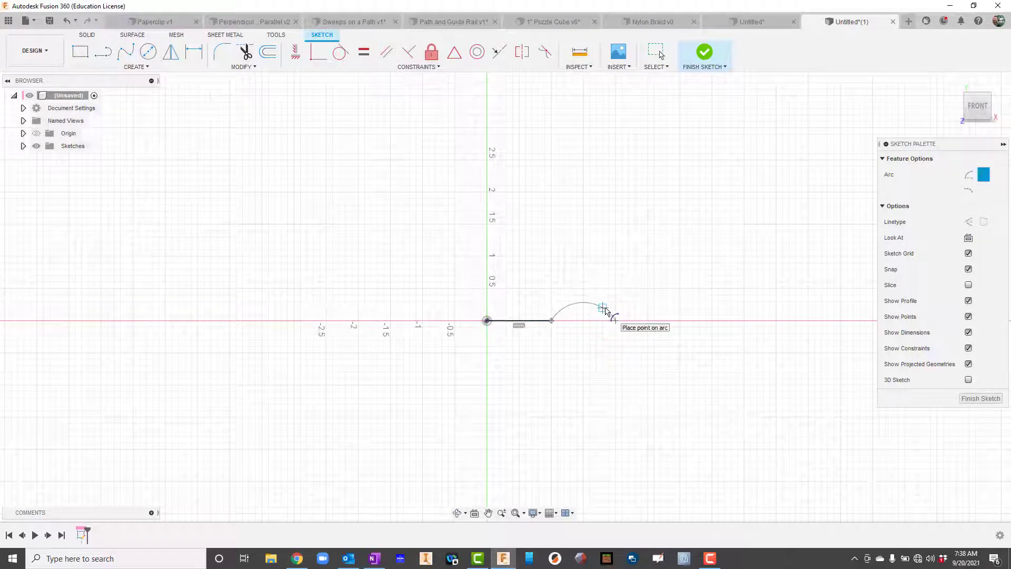
click(605, 305)
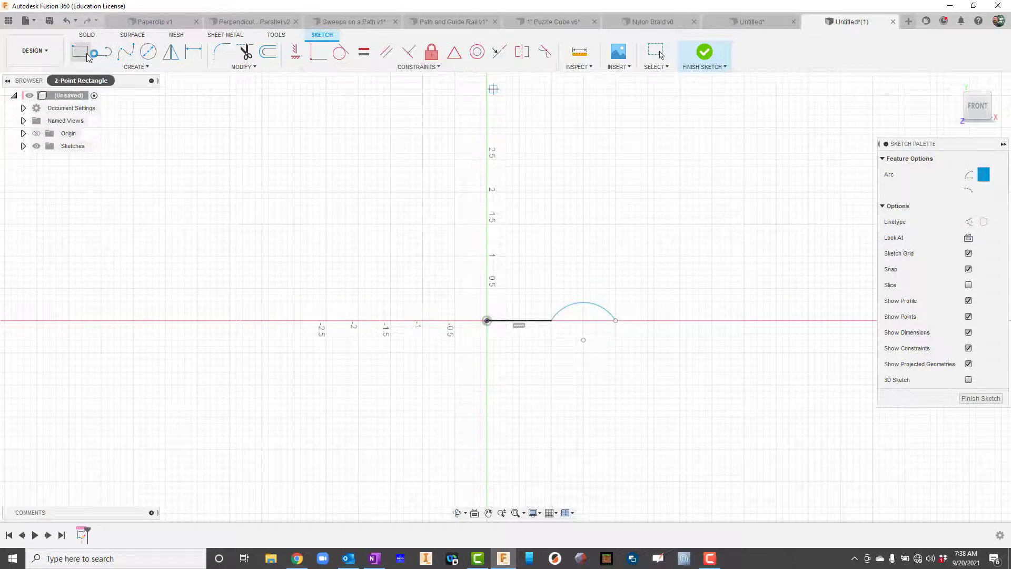
- Draw a second horizontal line about 1 in long from the arc's far end and finish the sketch
click(104, 53)
click(616, 320)
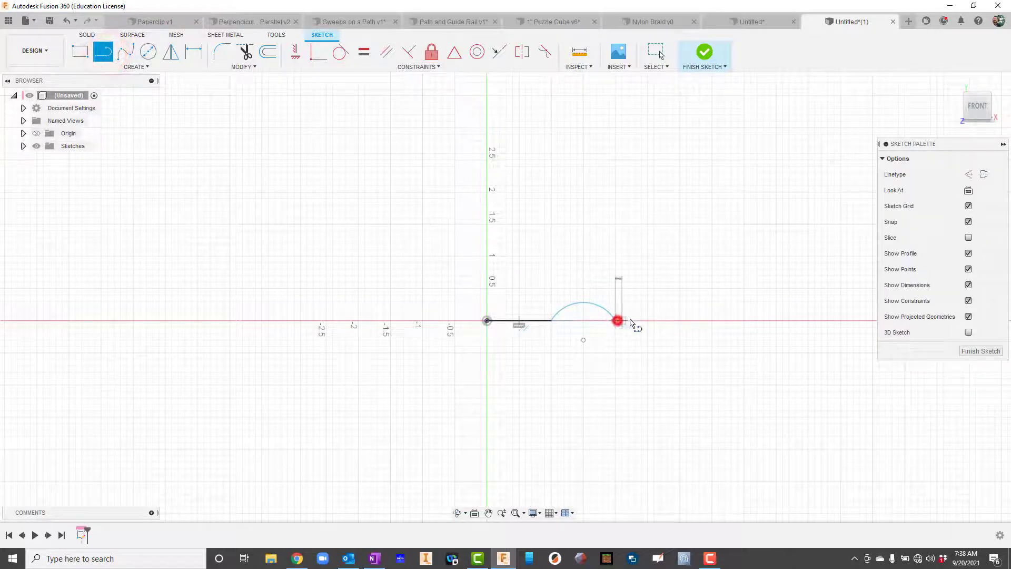
click(682, 322)
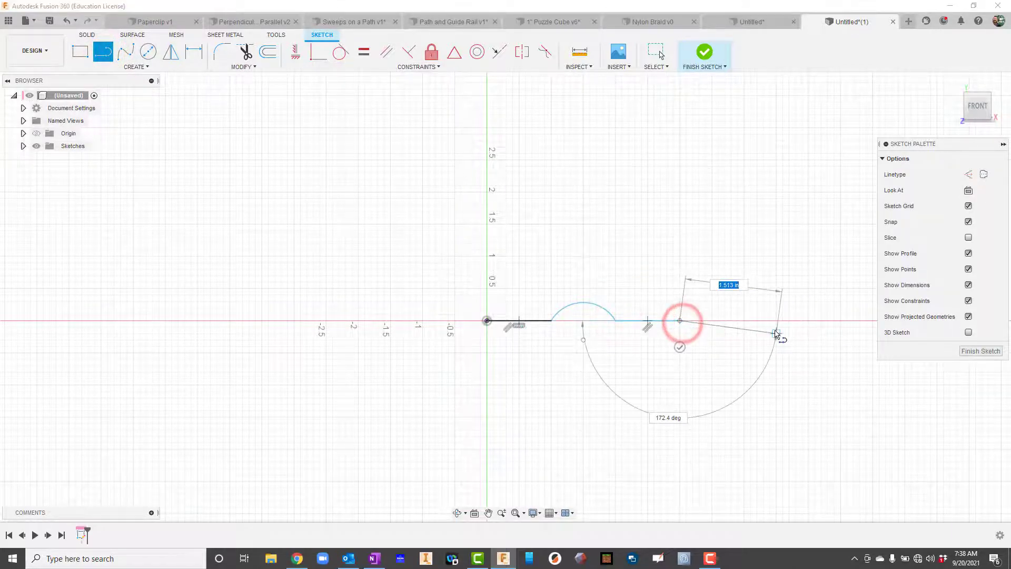
click(714, 50)
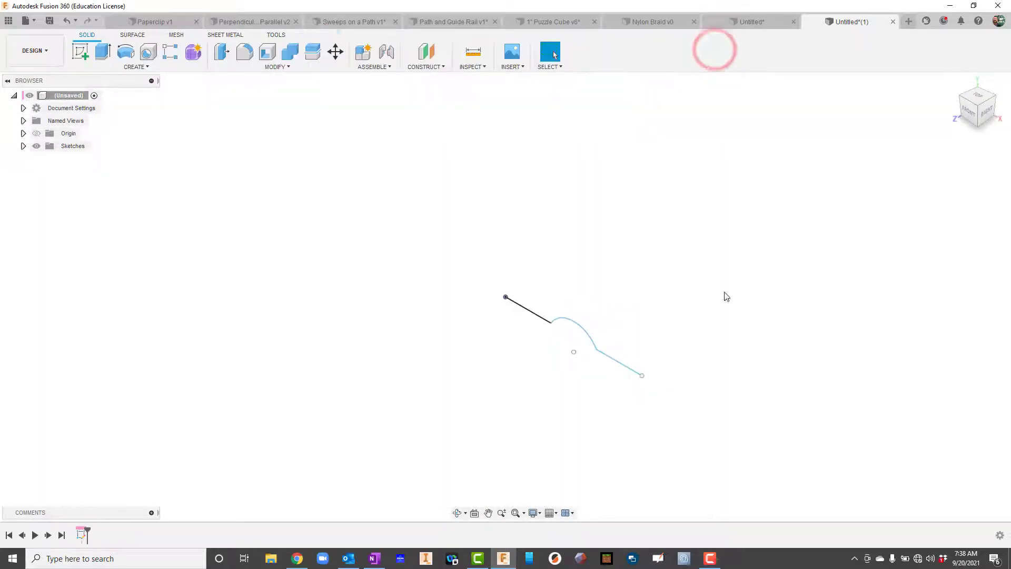
- Sketch a 0.125 in diameter circle centred on the origin on the YZ plane, and finish the sketch
click(23, 133)
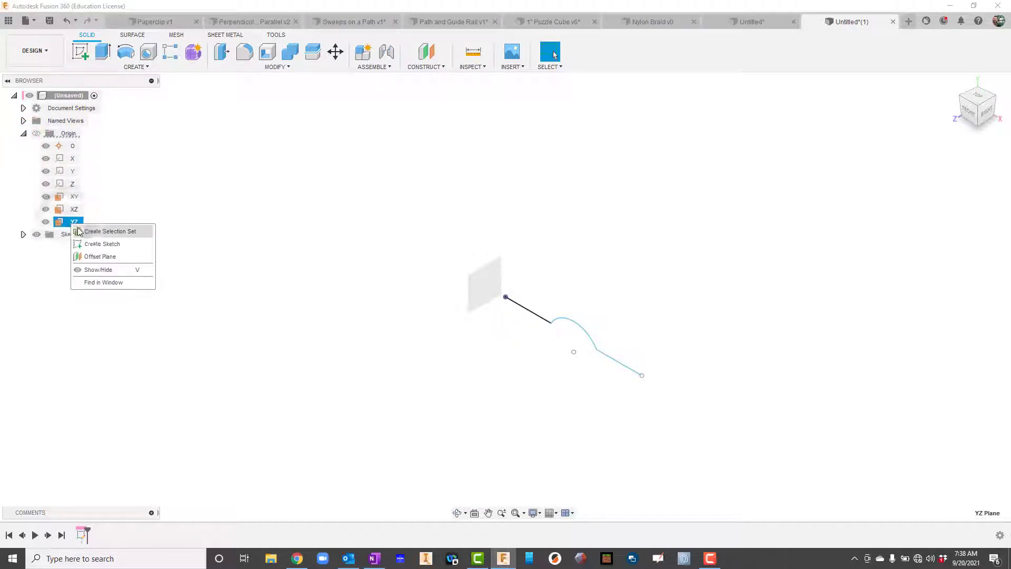
click(90, 245)
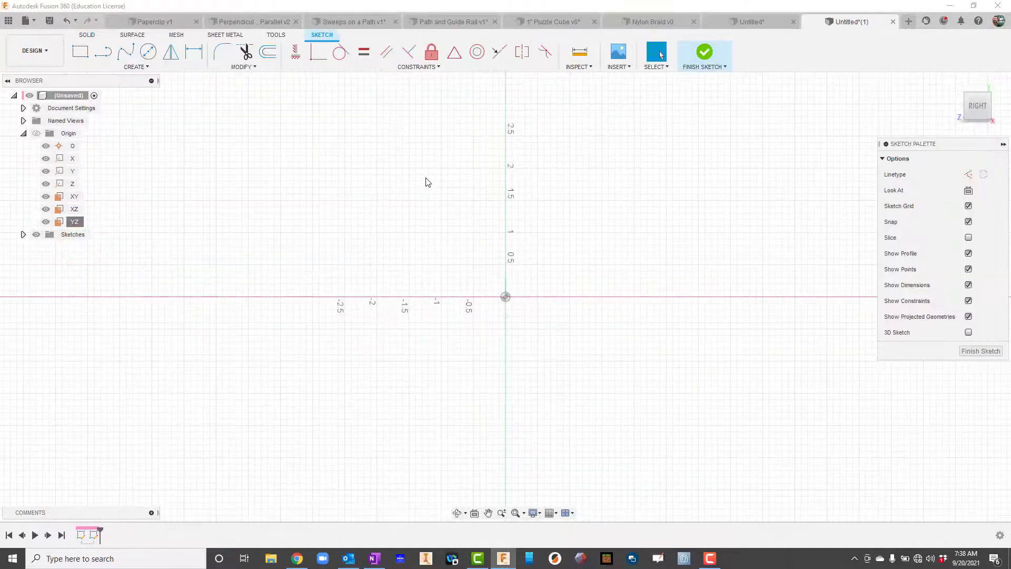
click(148, 51)
click(505, 297)
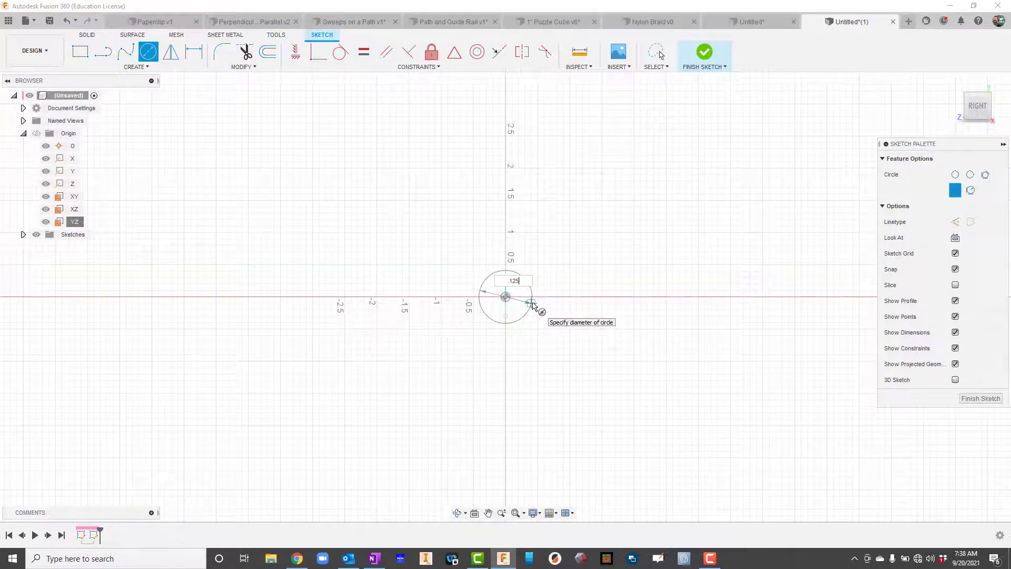
text(.125)
key(Return)
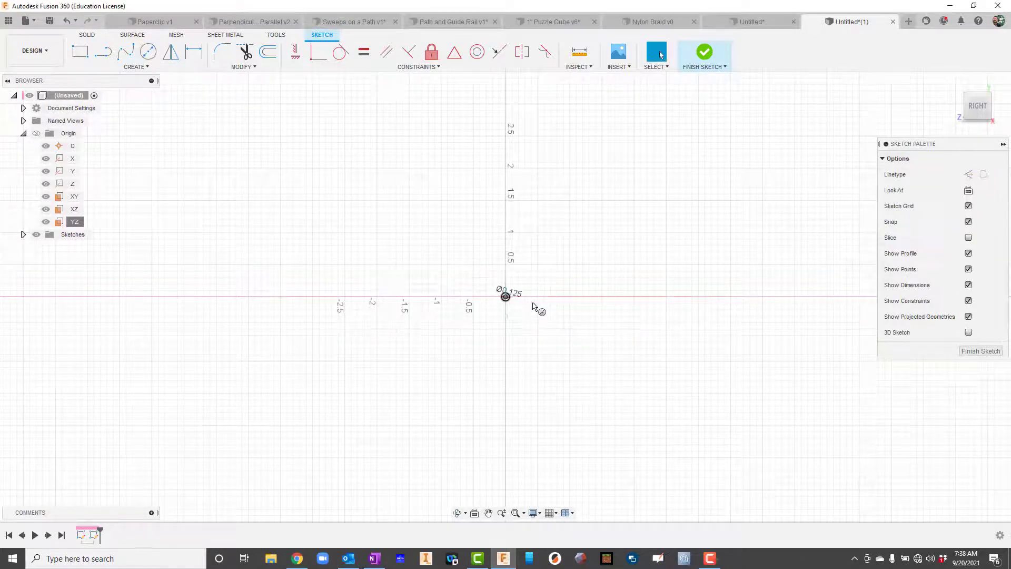
click(980, 352)
- Set up a Single Path sweep with the circle as profile and the chained line-arc-line path
scroll(623, 347, up, 1)
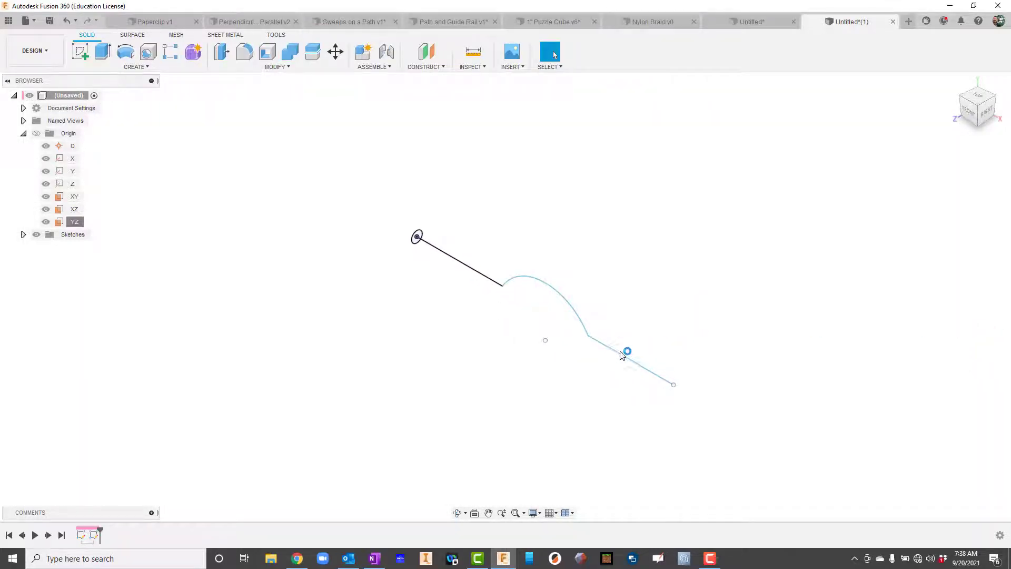
click(134, 67)
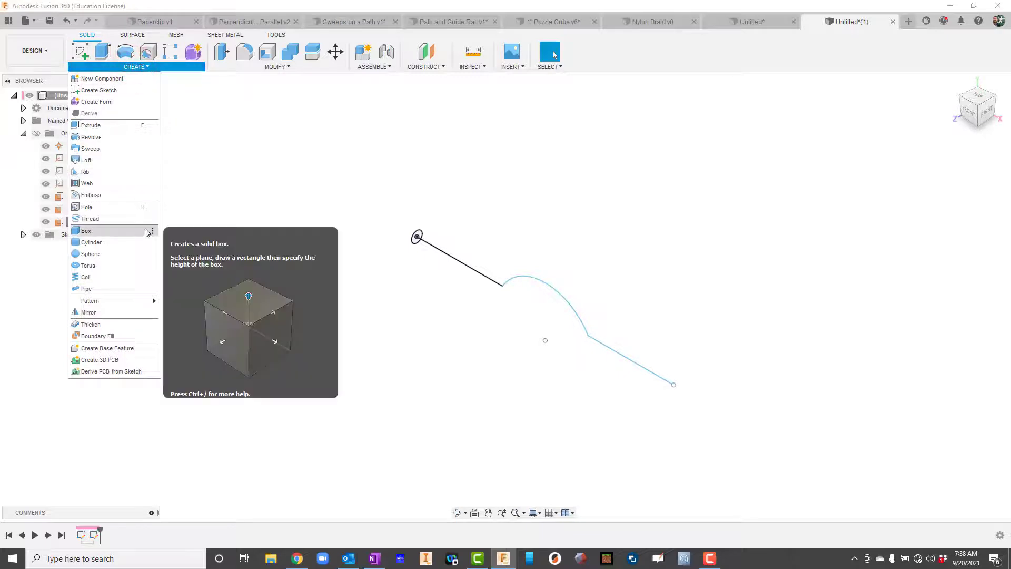
click(120, 150)
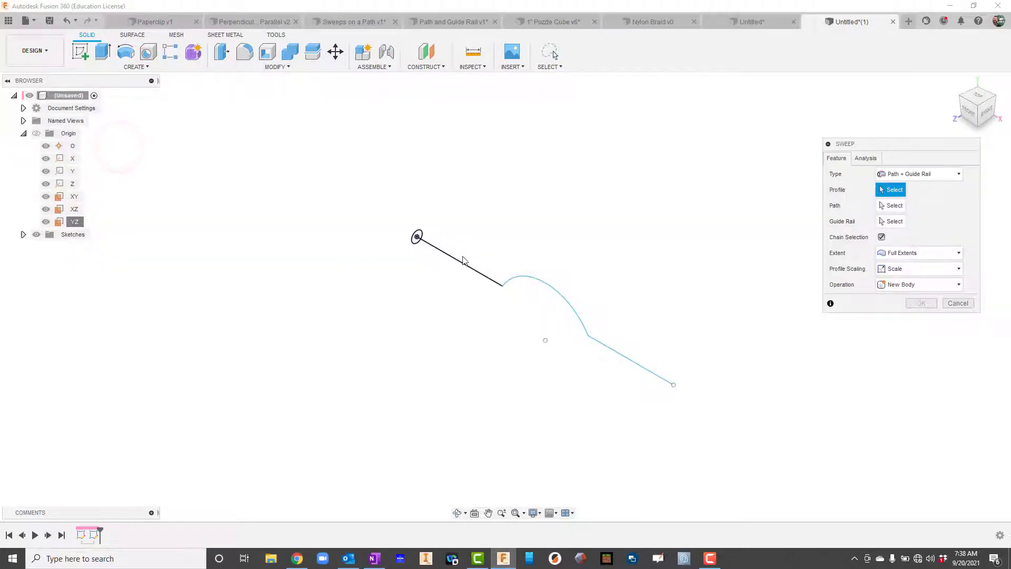
click(927, 173)
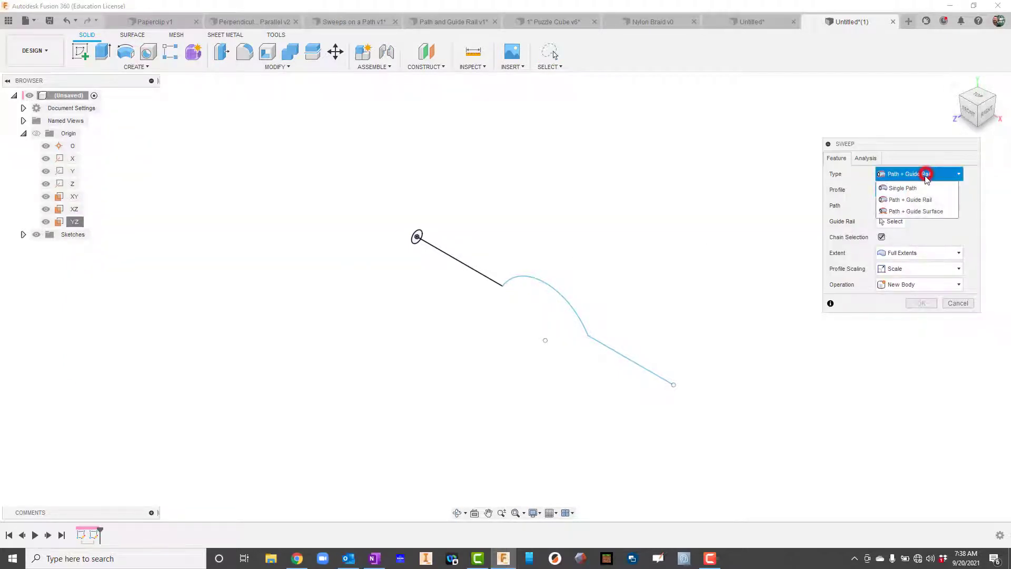
click(919, 188)
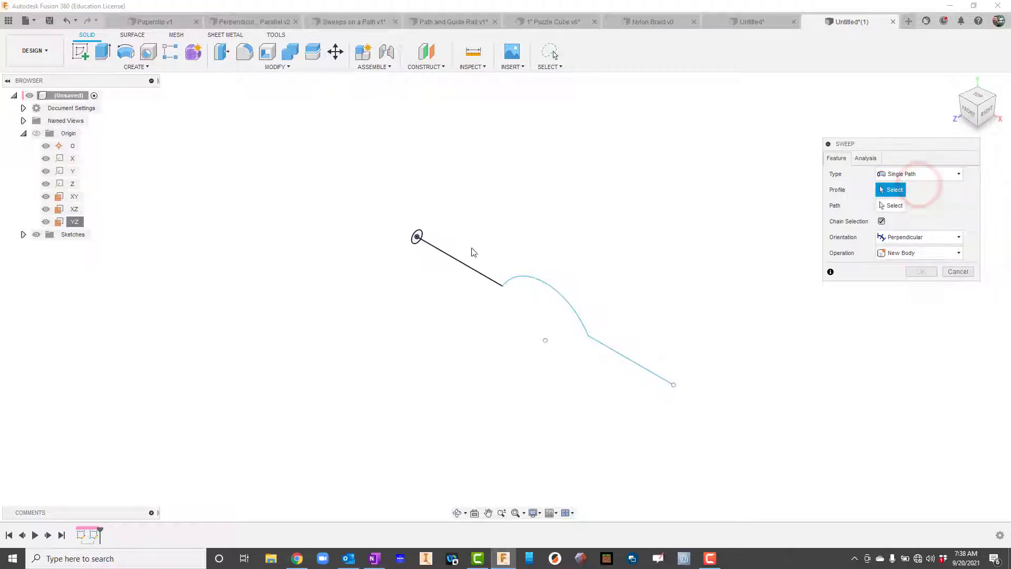
scroll(426, 257, up, 2)
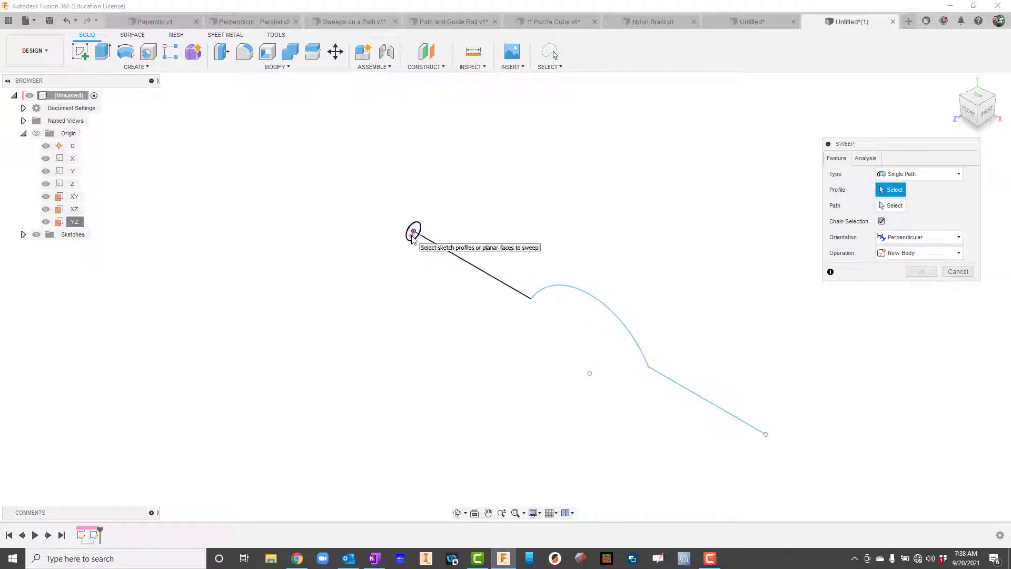
click(414, 232)
click(891, 206)
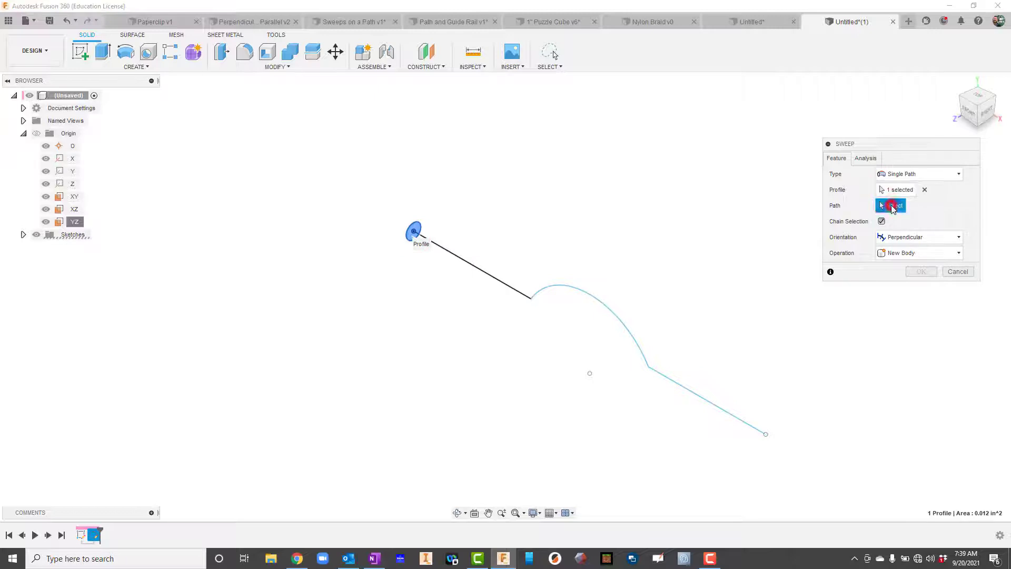
click(496, 276)
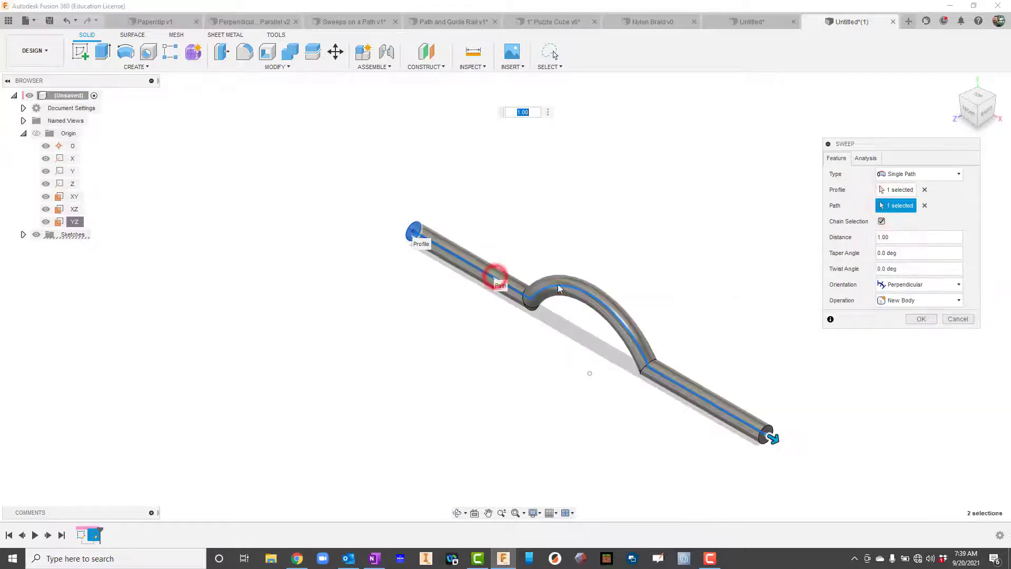
- Preview the sweep with Parallel orientation, view it from the back, and return the orientation to Perpendicular for comparison
click(913, 285)
click(907, 314)
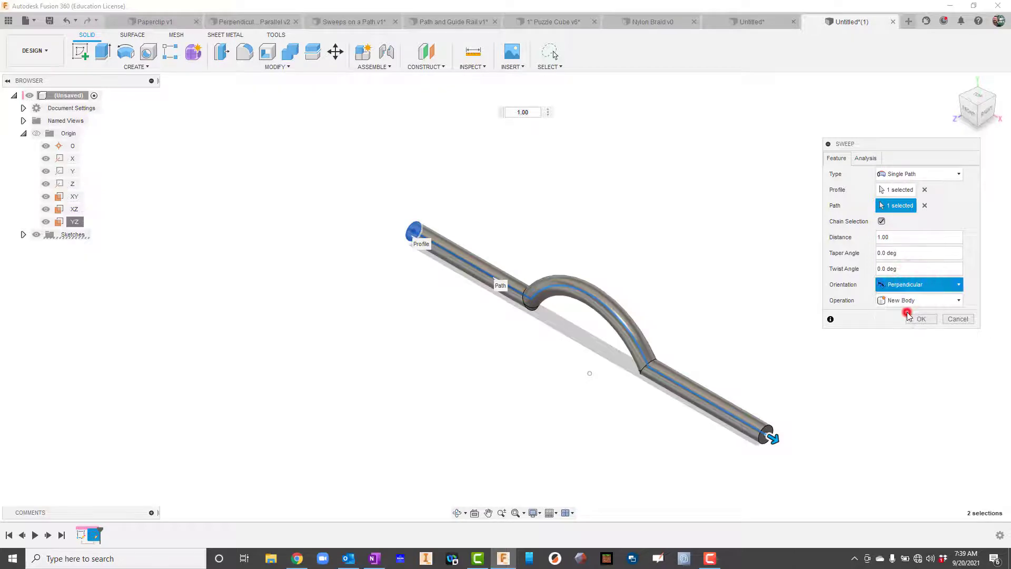
click(901, 255)
click(897, 279)
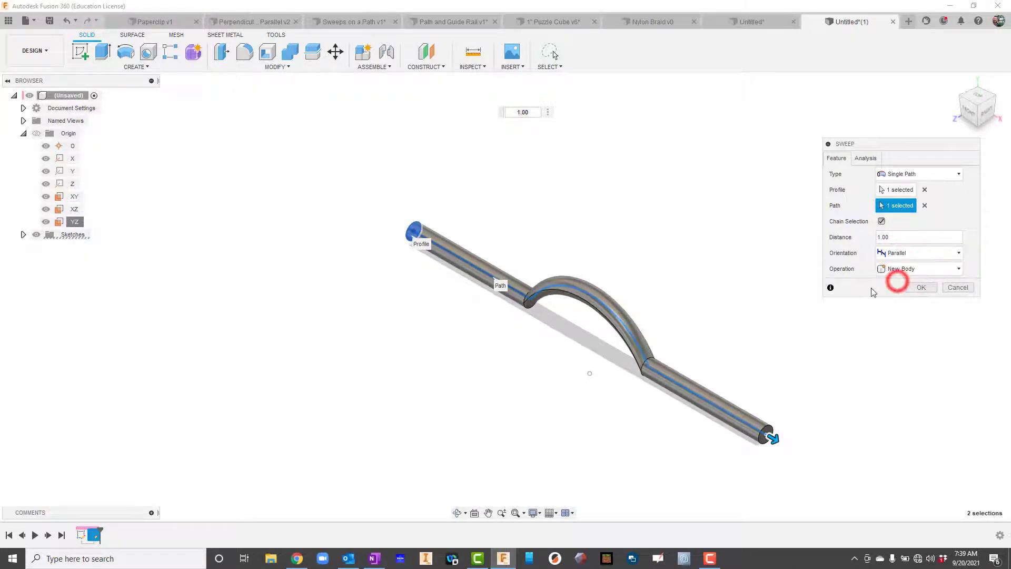
click(457, 512)
drag(564, 363, 485, 301)
key(Escape)
click(906, 253)
click(909, 270)
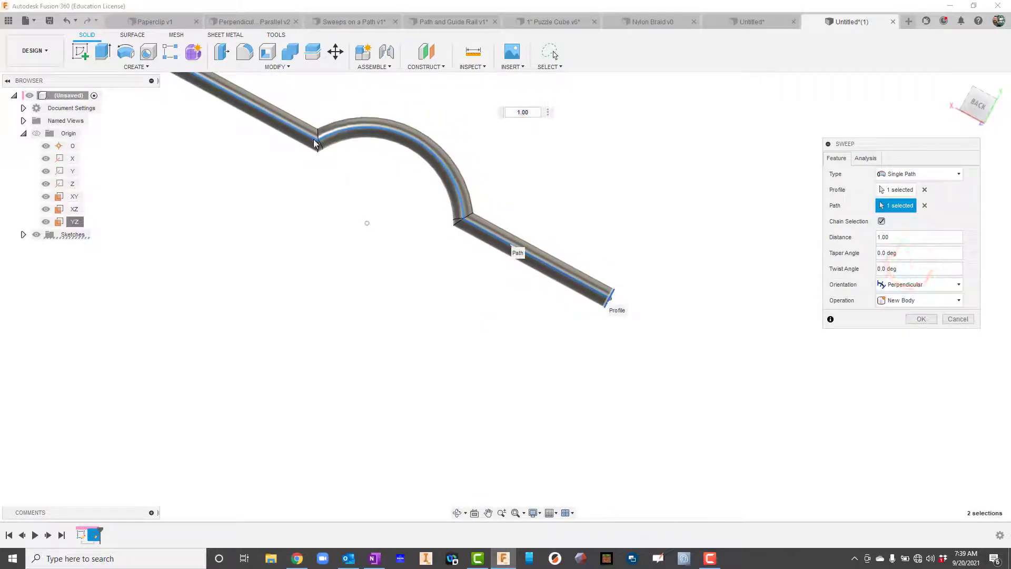
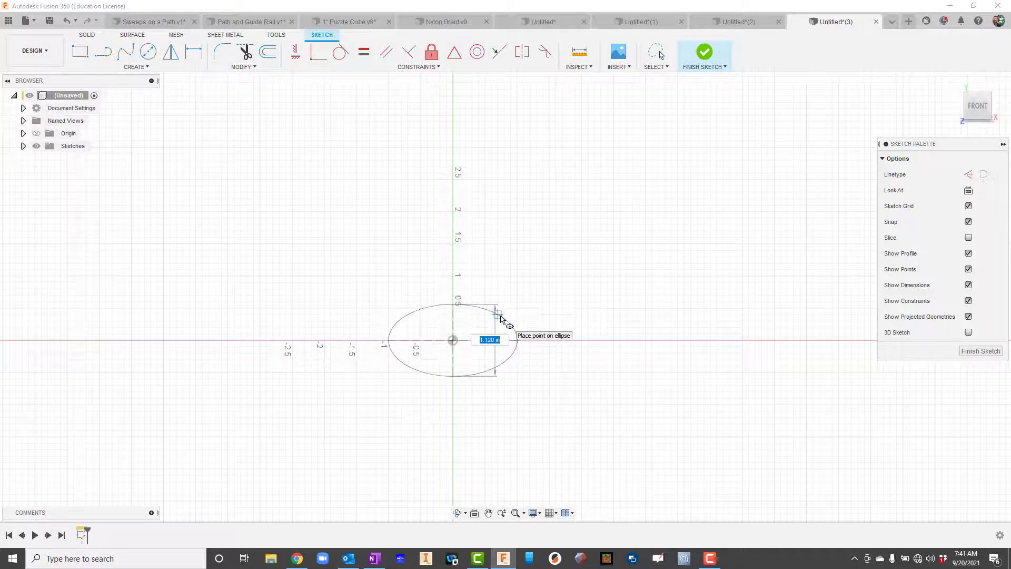
- Complete the origin-centred ellipse with a 1.00 in minor diameter and finish the sketch
key(Return)
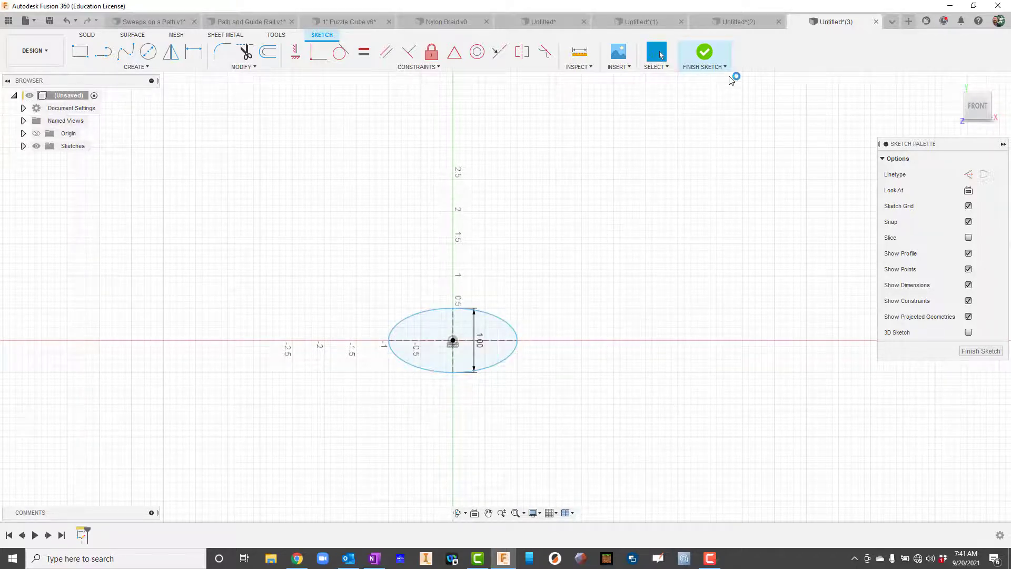
click(711, 53)
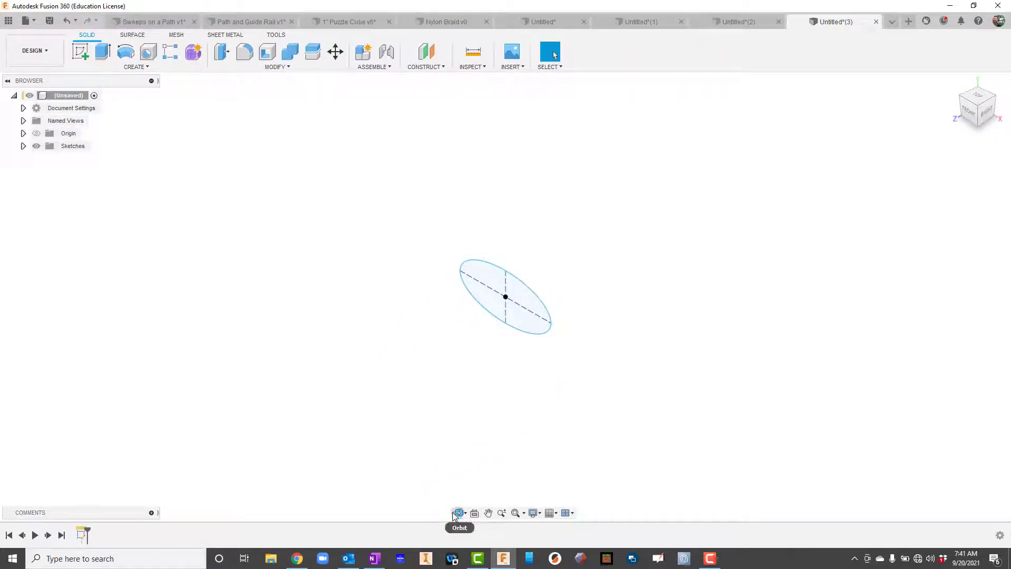
- Start a new sketch on the origin's XZ plane, perpendicular to the ellipse
click(23, 133)
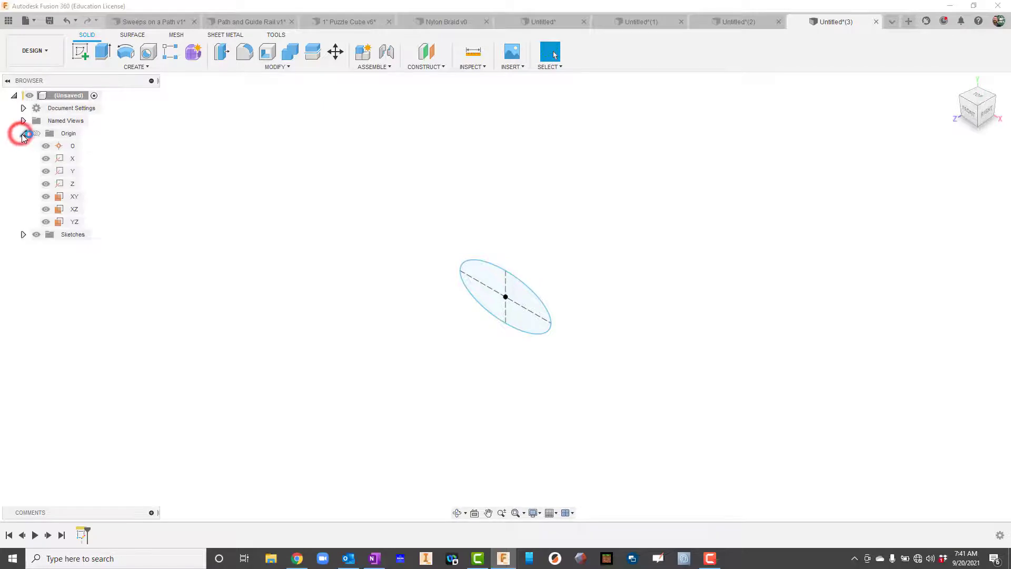
right_click(74, 213)
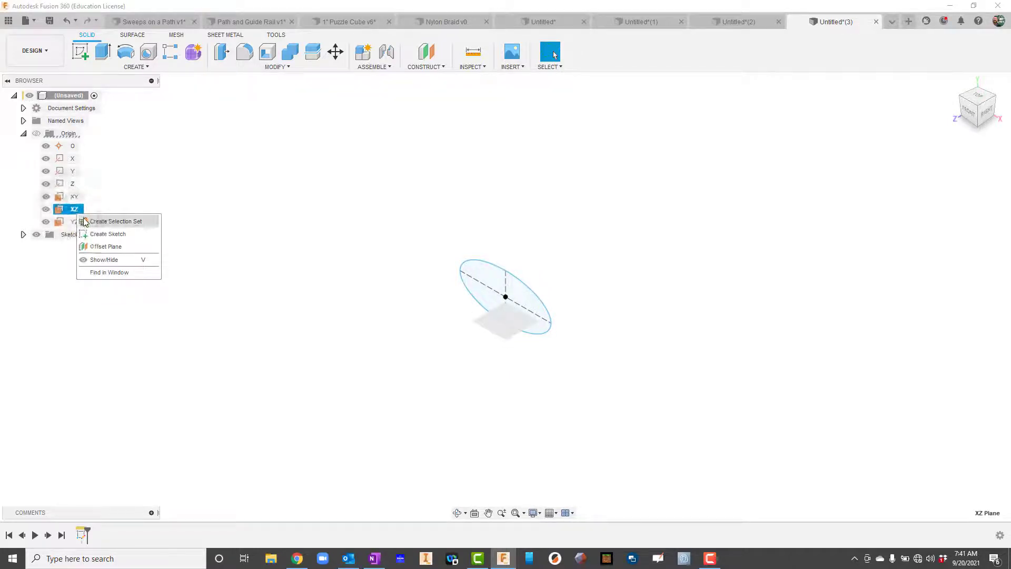
click(88, 234)
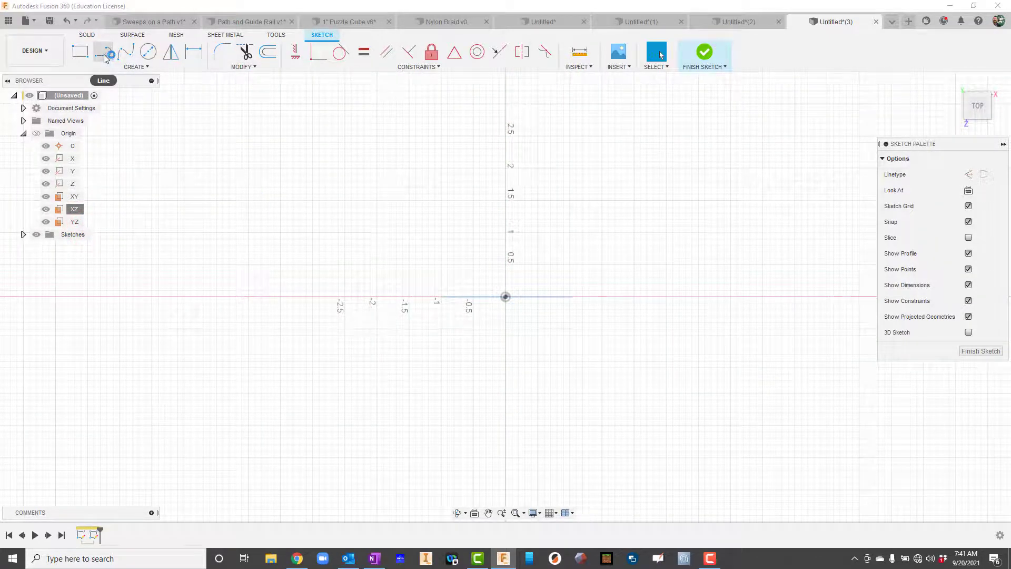
- Draw a three-point arc from the ellipse's negative X end to the vertical axis 2 in above the origin, bulging outward
click(104, 54)
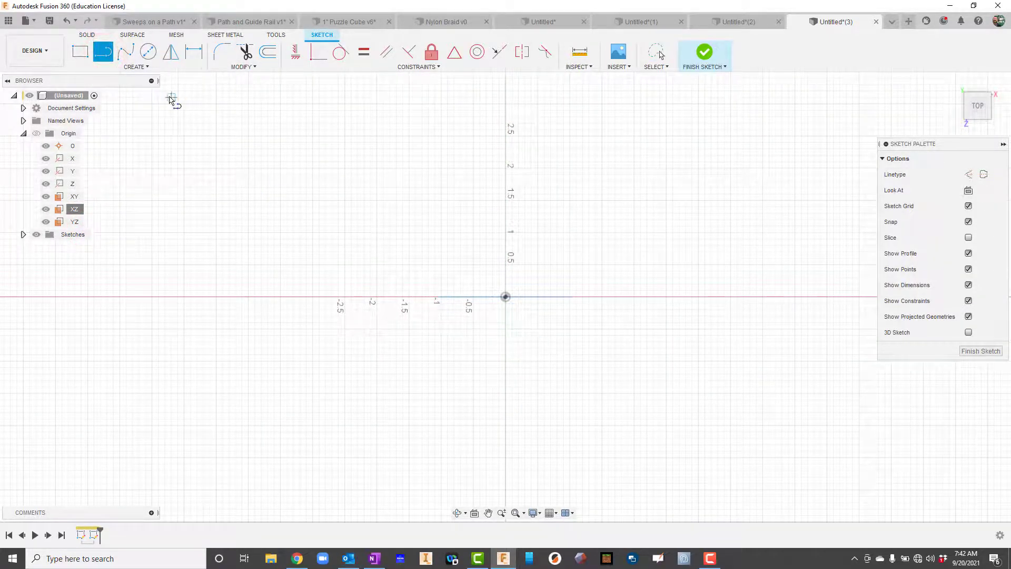
click(147, 67)
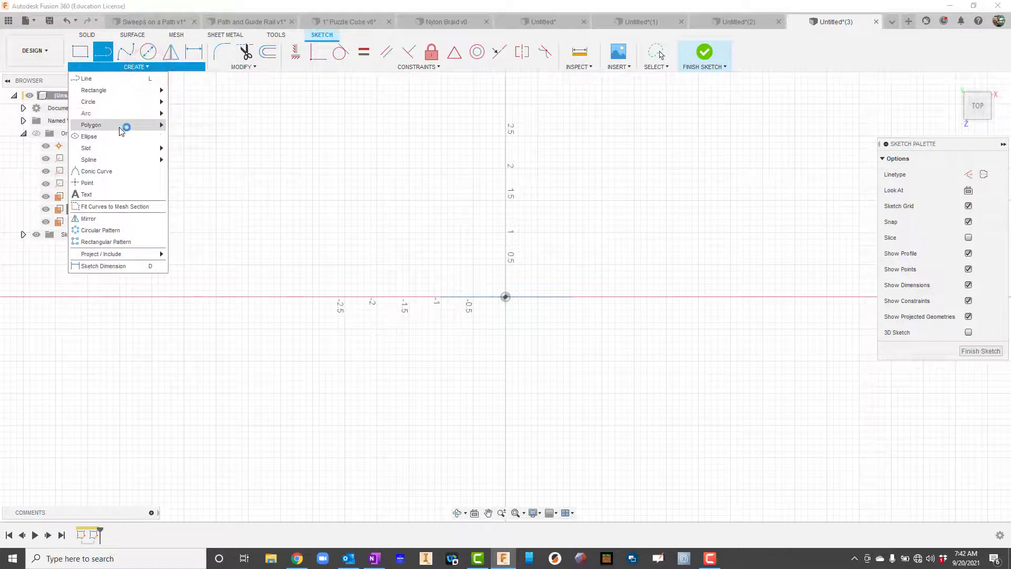
click(221, 118)
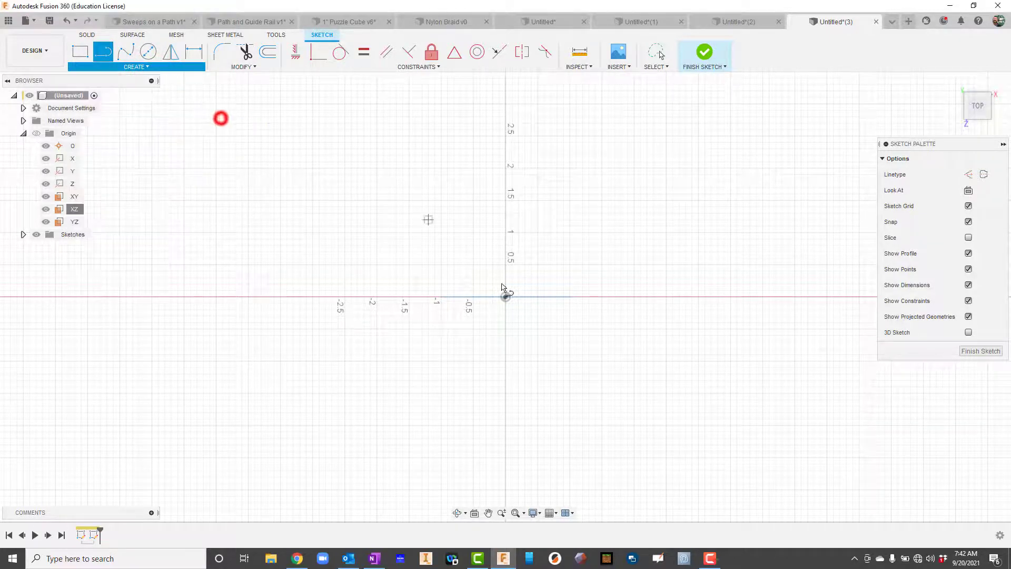
click(444, 296)
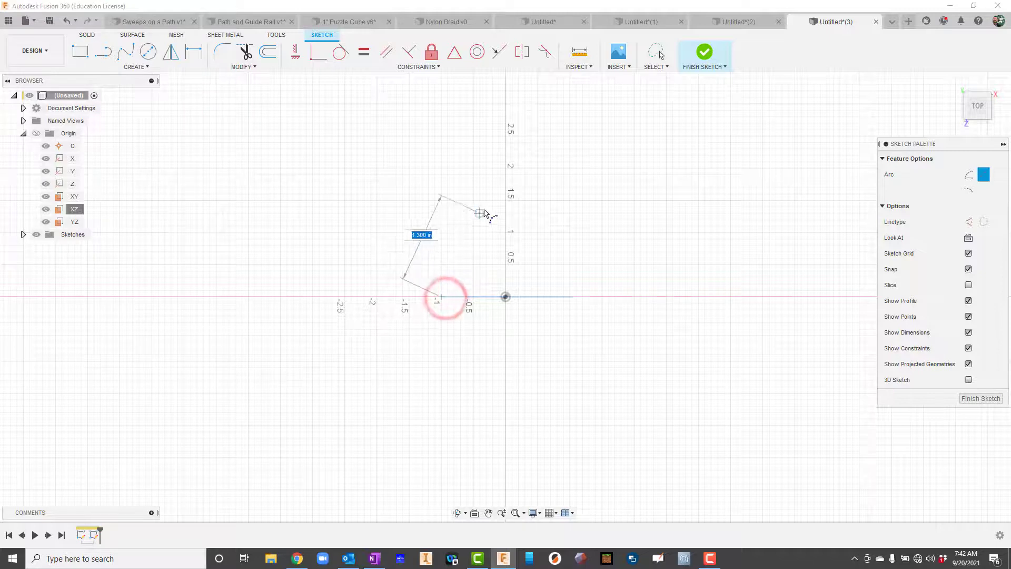
click(506, 167)
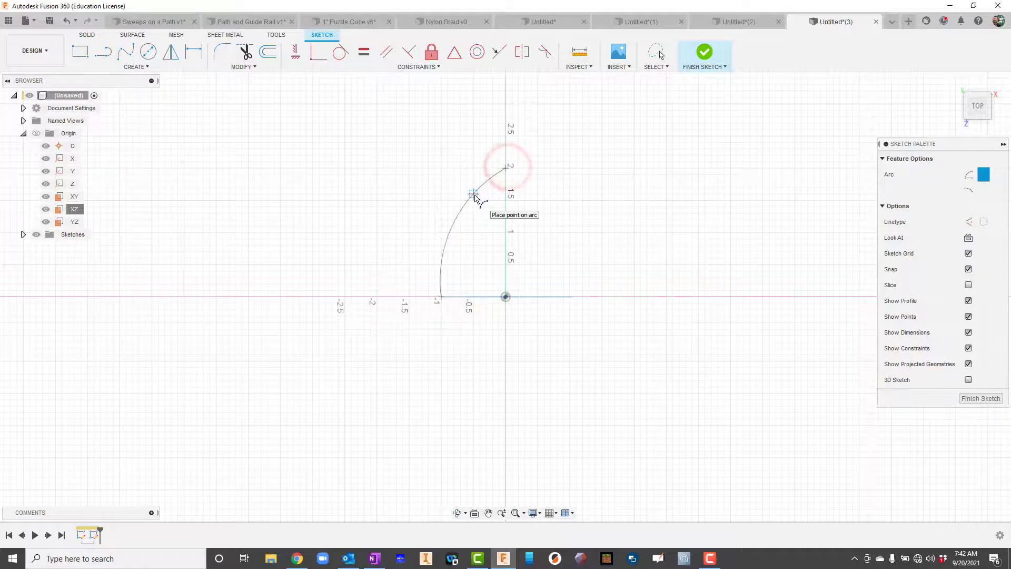
click(475, 199)
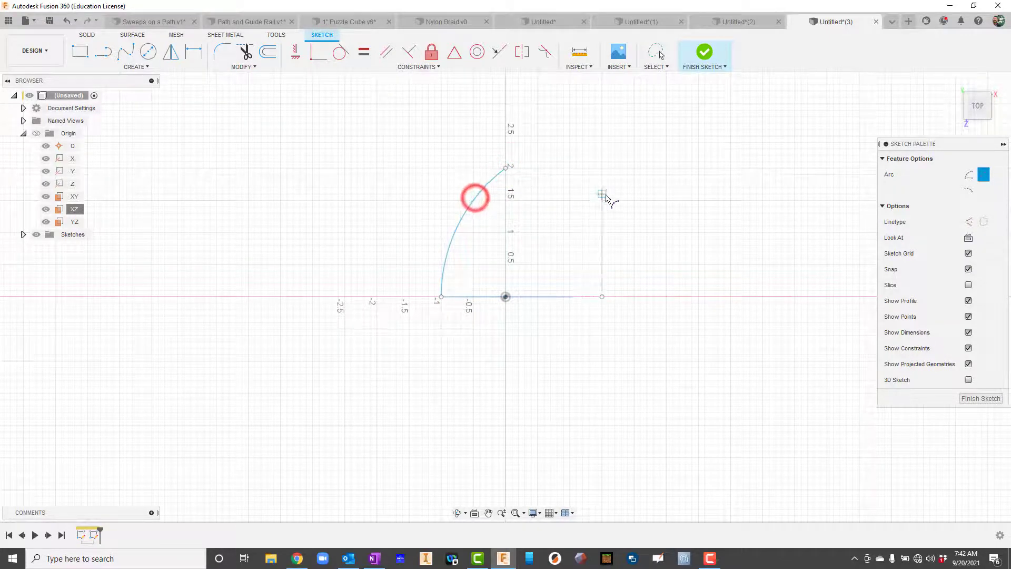
- Draw two stacked three-point arcs, each spanning 0.5 in, upward from the ellipse's positive X end, bulging outward and then inward
click(142, 67)
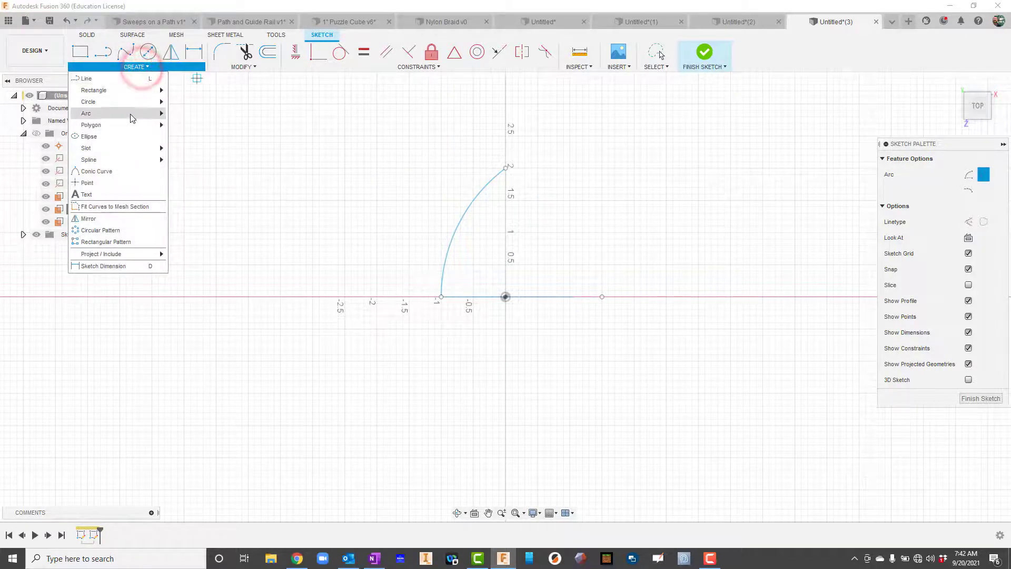
mouse_move(131, 114)
click(181, 112)
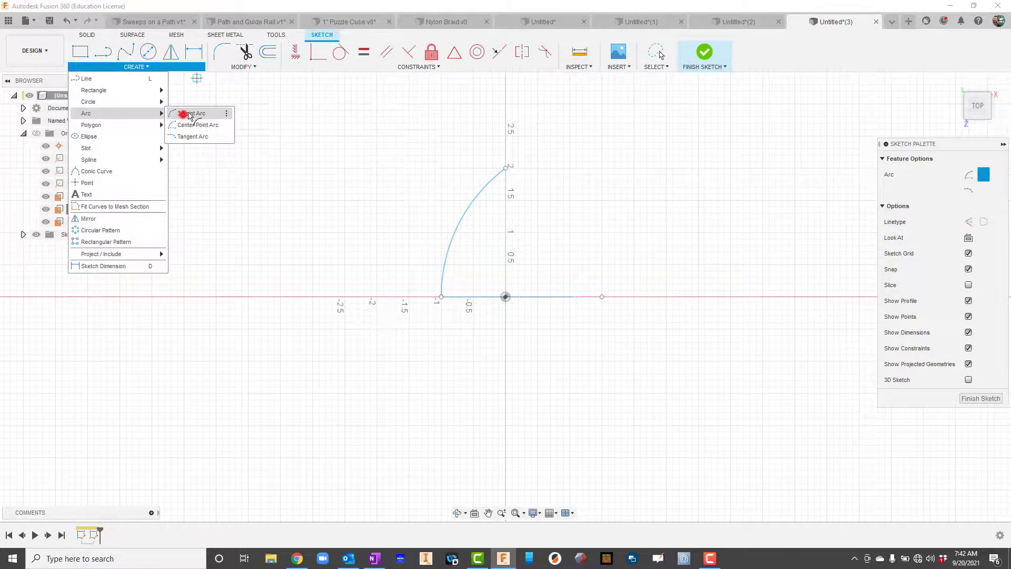
click(570, 297)
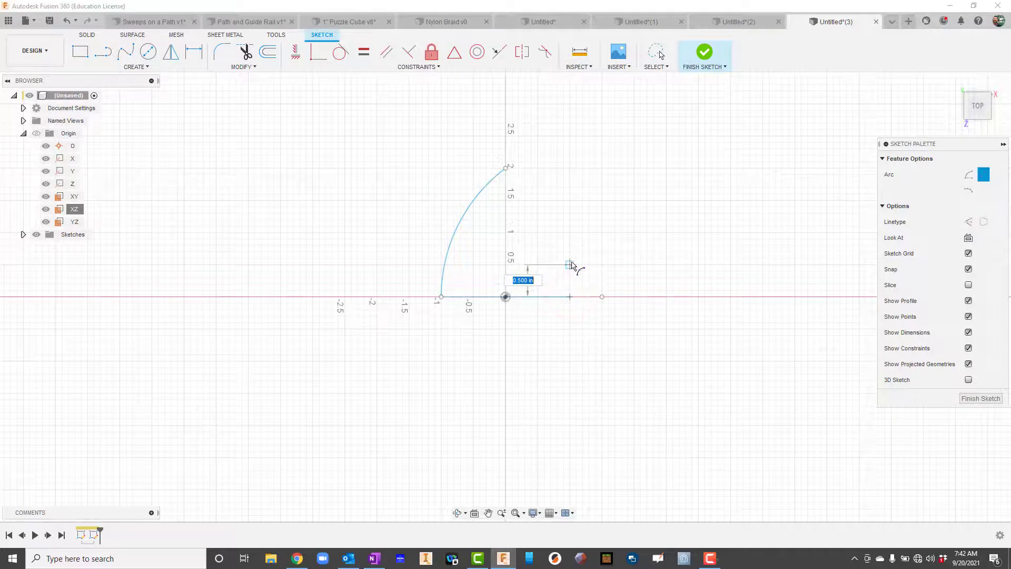
click(569, 265)
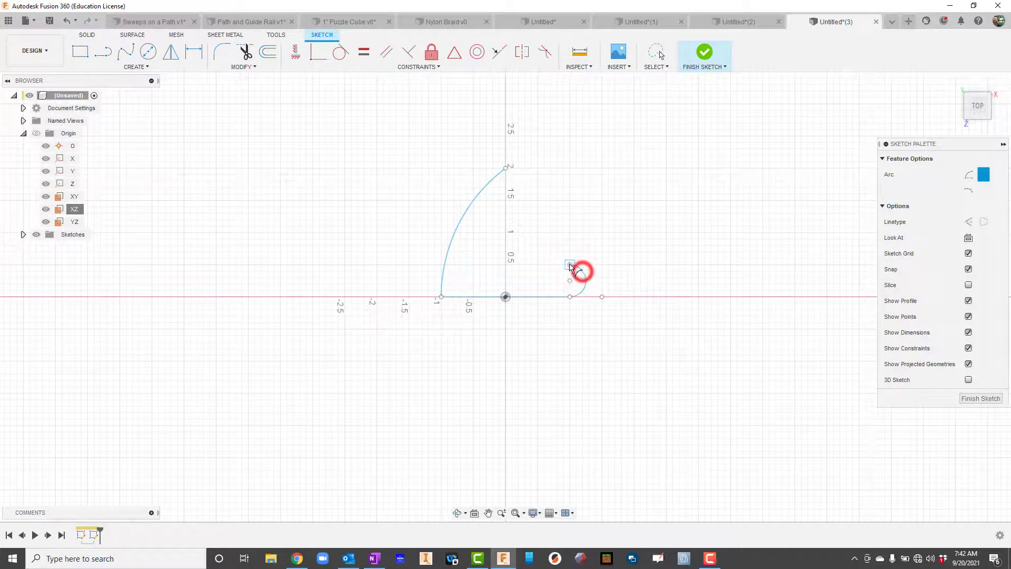
click(570, 265)
click(570, 233)
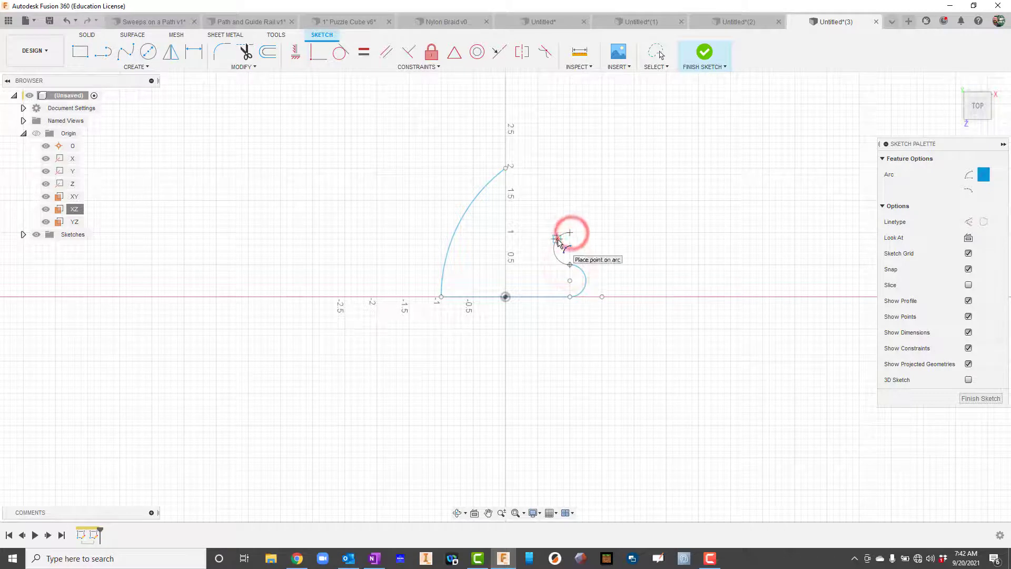
click(558, 240)
- Extend the wavy curve with two more alternating 0.5 in arcs up to a height of 2 in, and finish the sketch
click(570, 232)
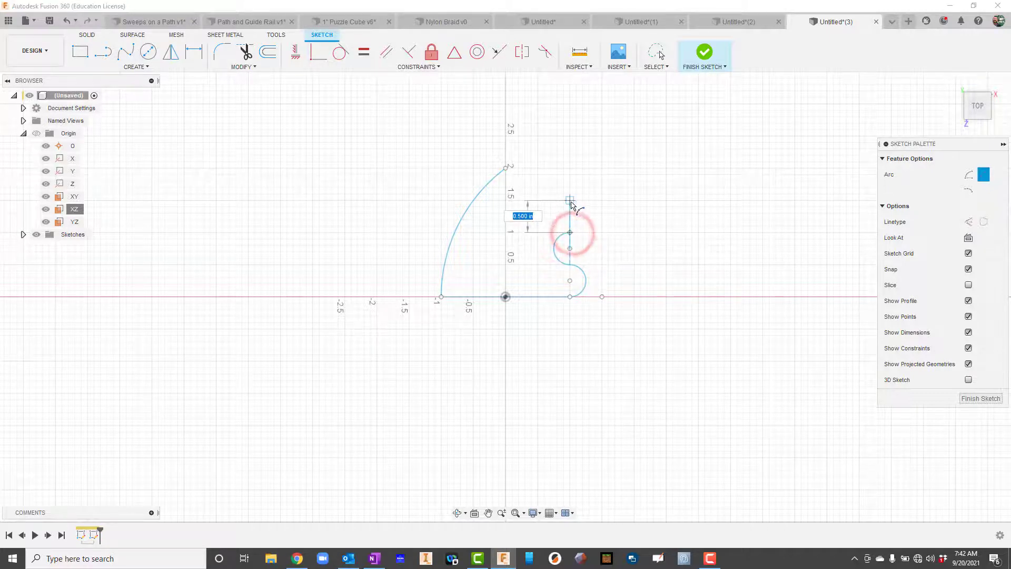
click(570, 200)
click(585, 209)
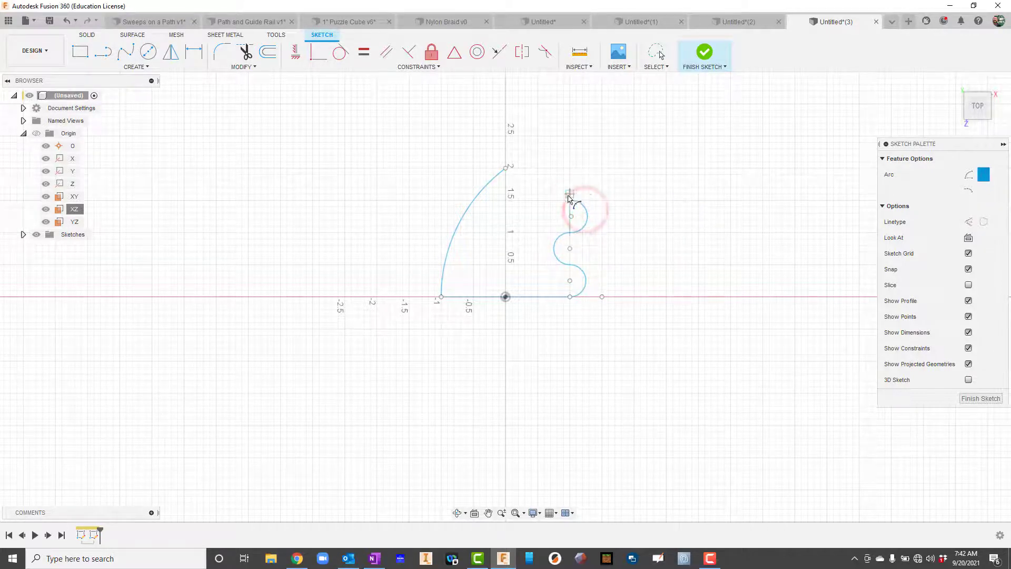
click(570, 201)
click(569, 169)
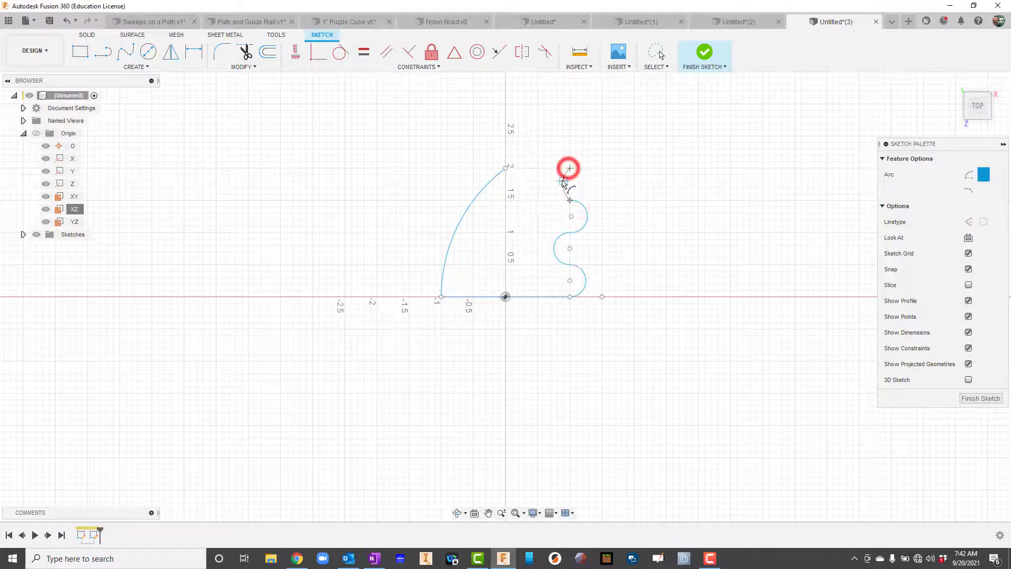
click(551, 182)
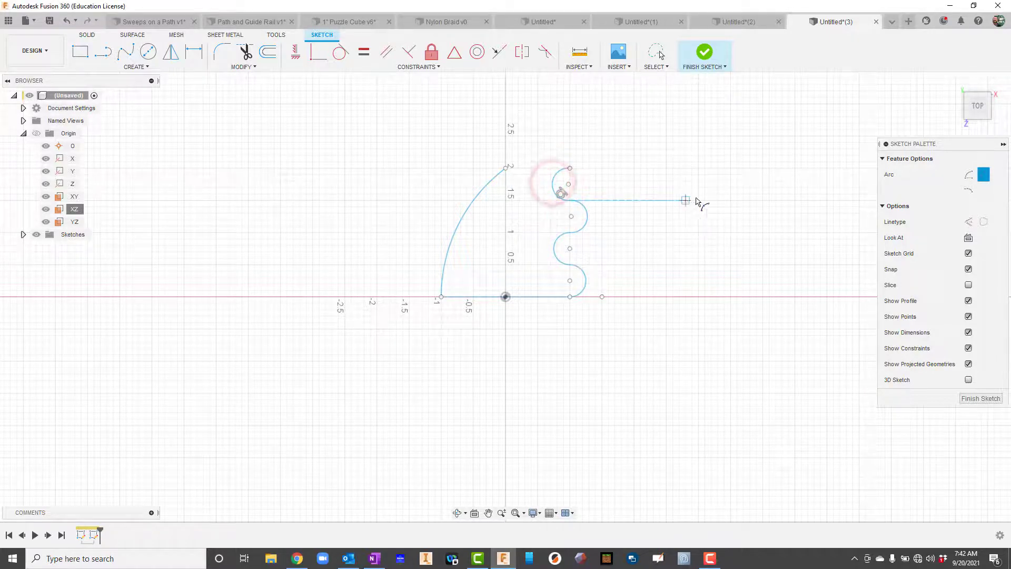
click(709, 51)
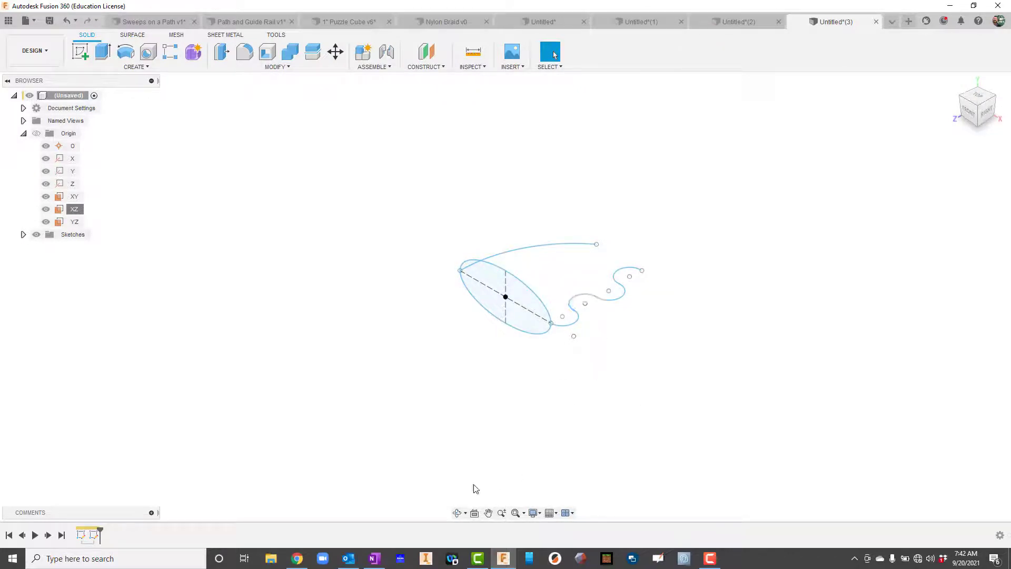
- Set up a Path + Guide Rail sweep with the ellipse as the profile
click(456, 512)
mouse_move(535, 350)
mouse_down()
mouse_move(501, 350)
mouse_move(492, 327)
mouse_move(586, 361)
mouse_move(574, 416)
mouse_move(542, 404)
mouse_move(578, 413)
mouse_move(560, 409)
mouse_up()
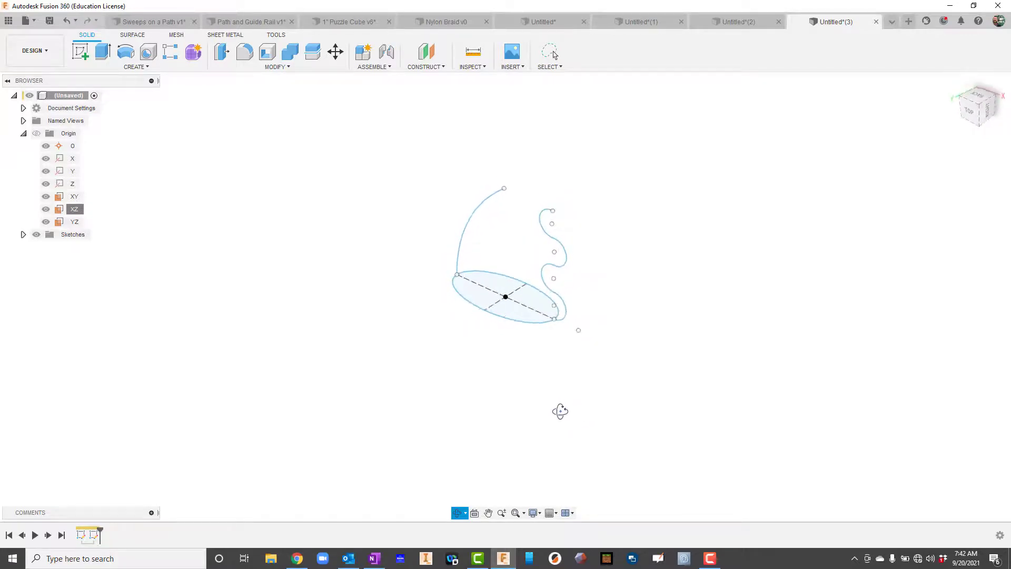
key(Escape)
click(144, 67)
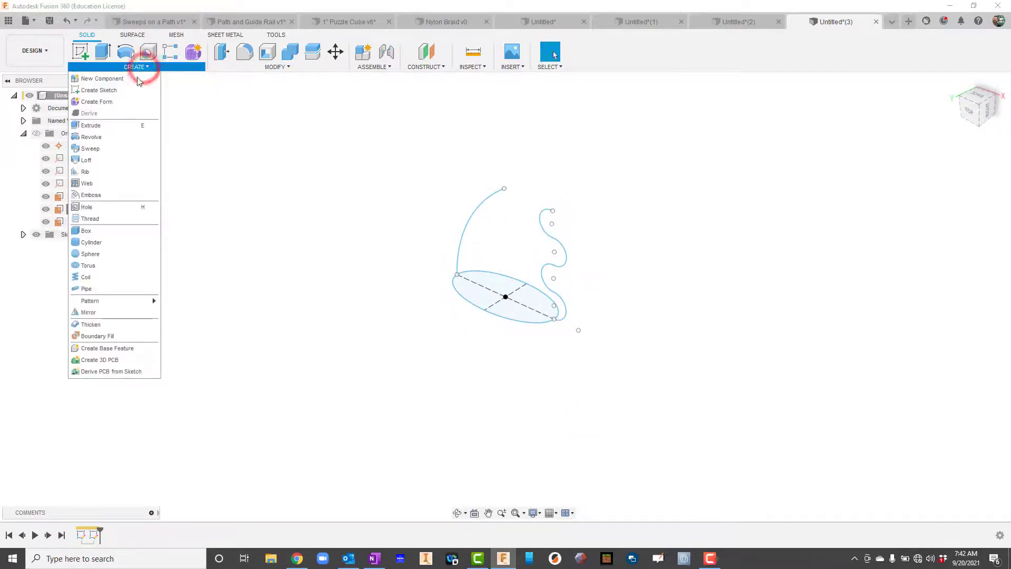
click(109, 152)
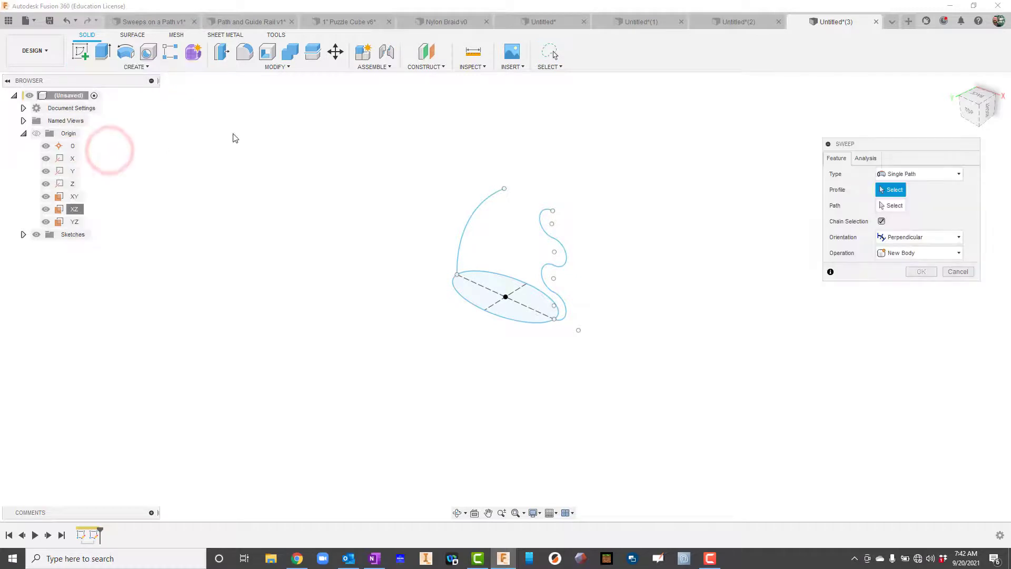
click(909, 175)
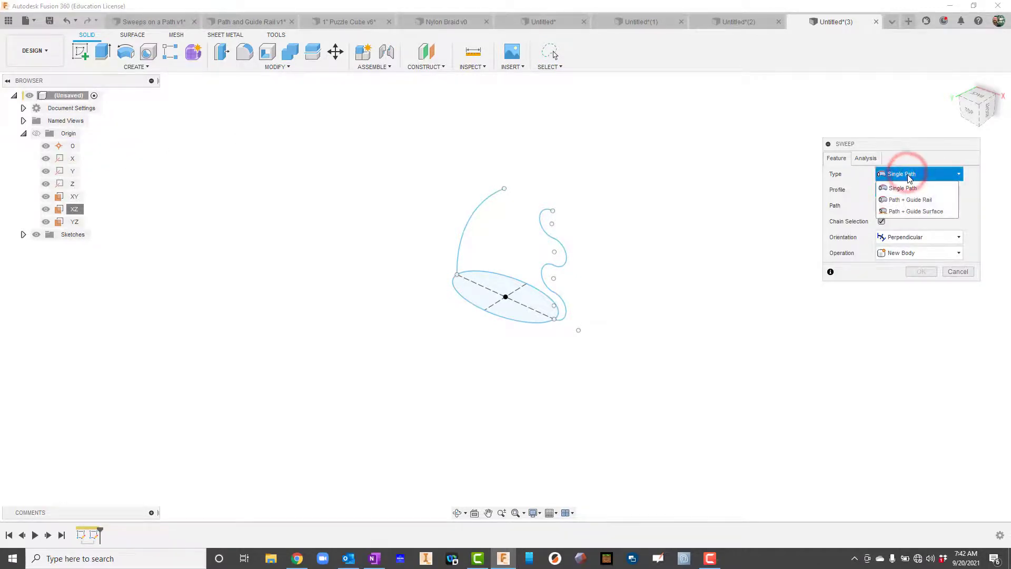
click(894, 203)
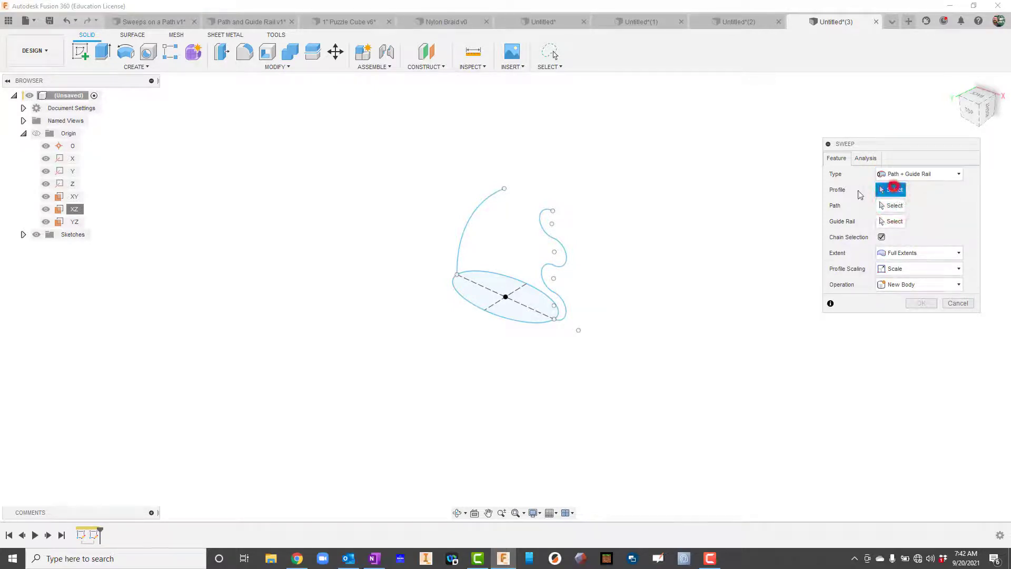
click(526, 308)
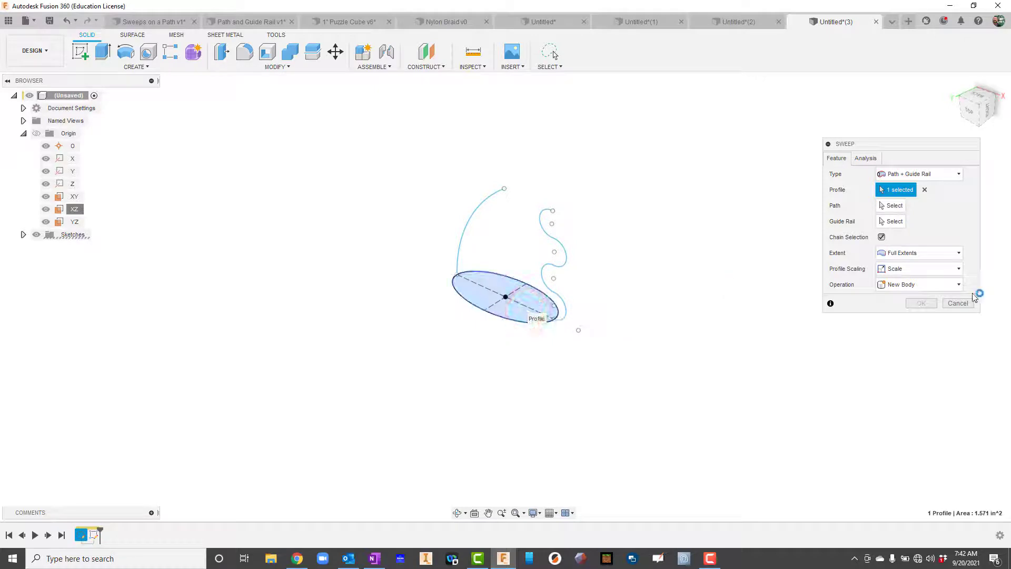
- Use the large arc as path and the chained wavy arcs as guide rail, and create the full-extents sweep as a new body
click(894, 210)
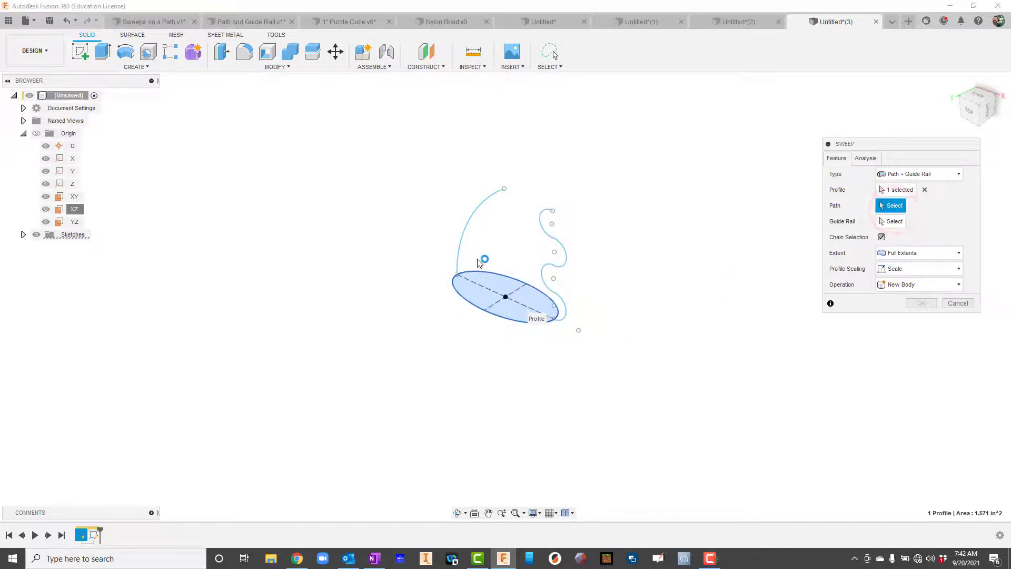
click(460, 250)
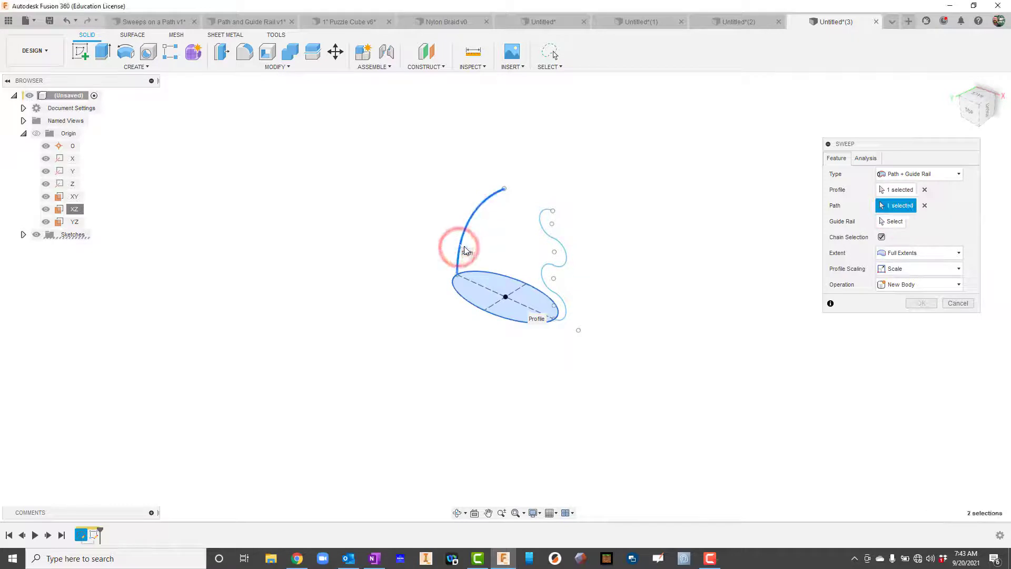
click(901, 223)
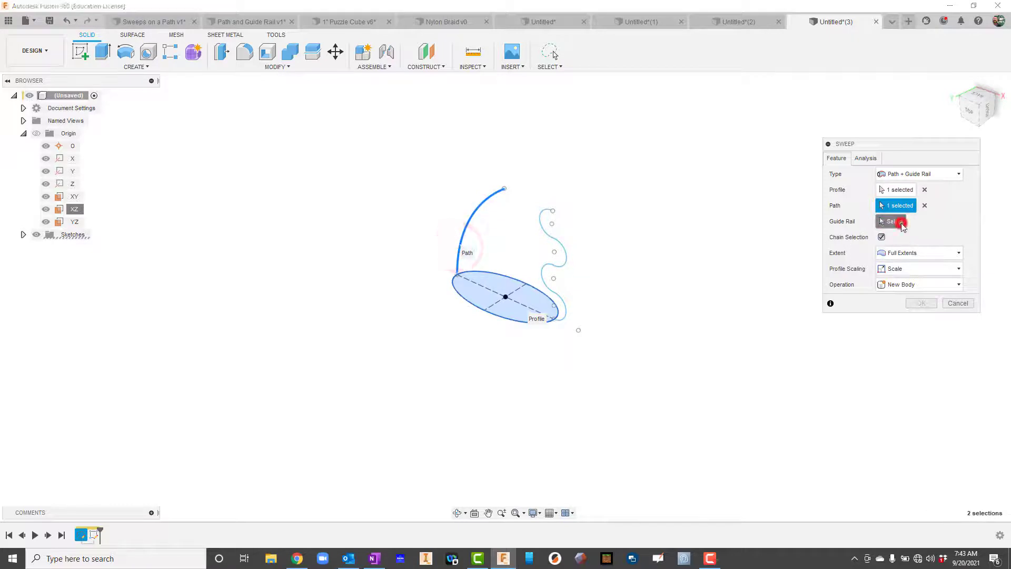
click(567, 304)
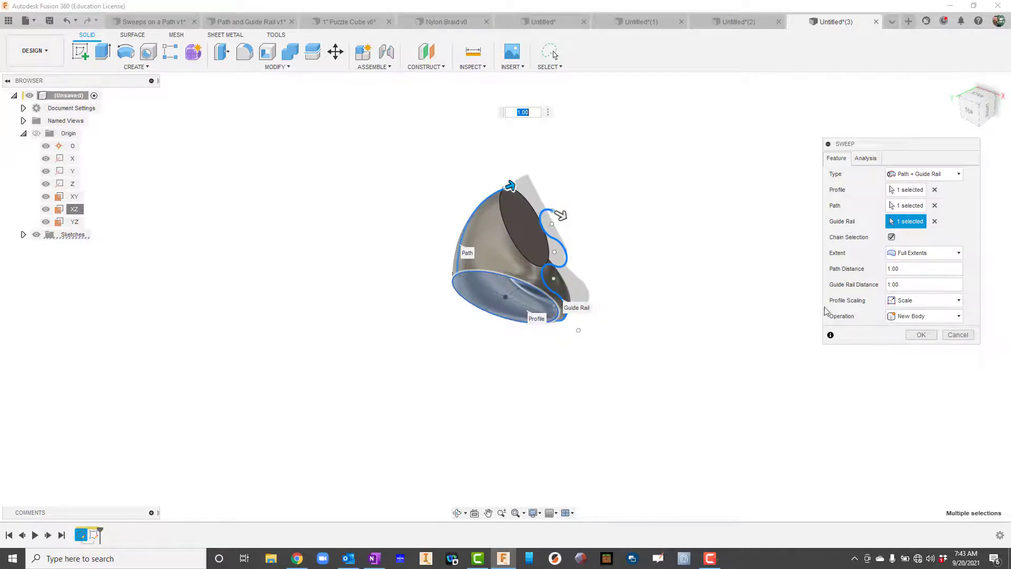
click(927, 254)
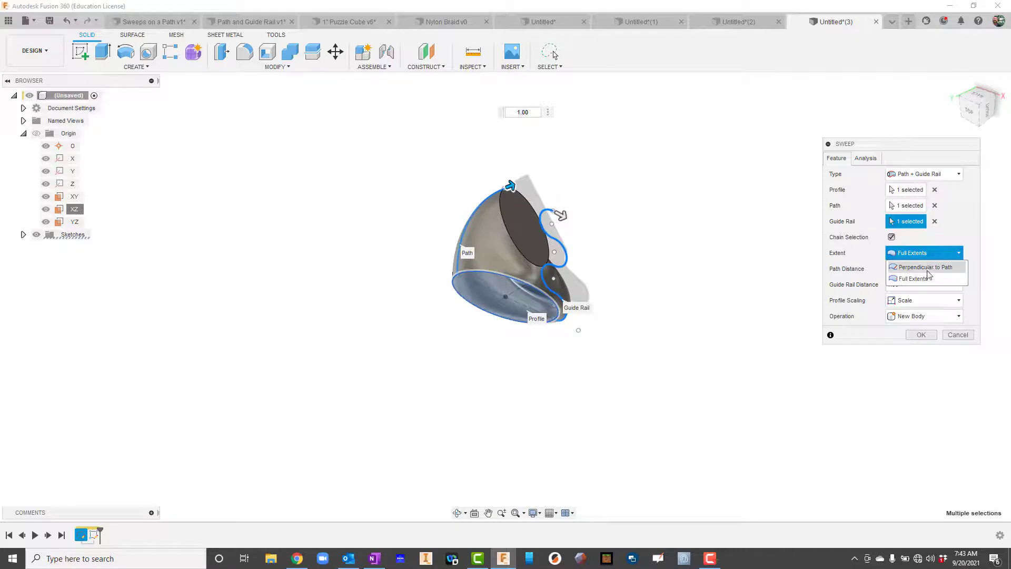
click(971, 231)
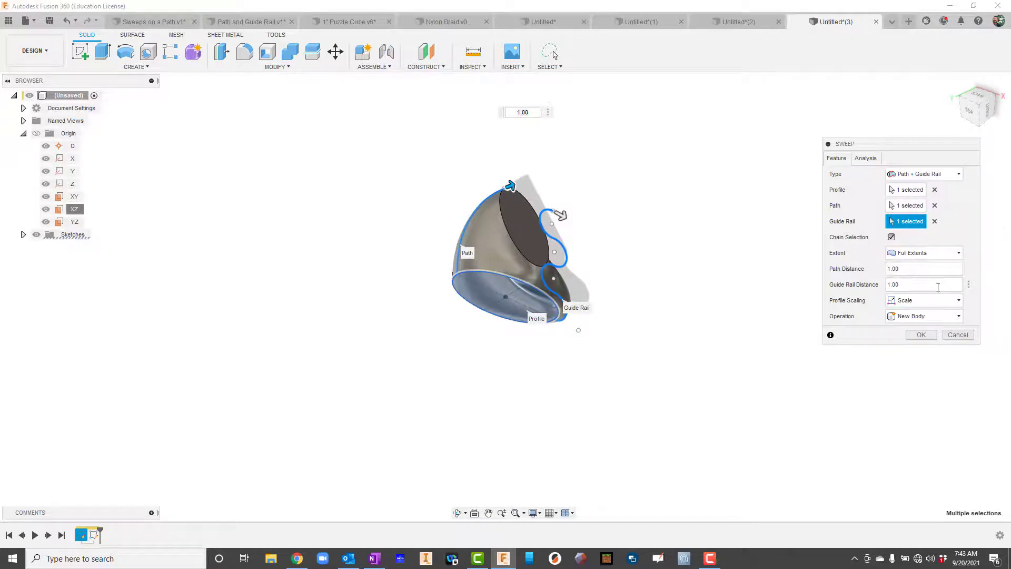
click(921, 334)
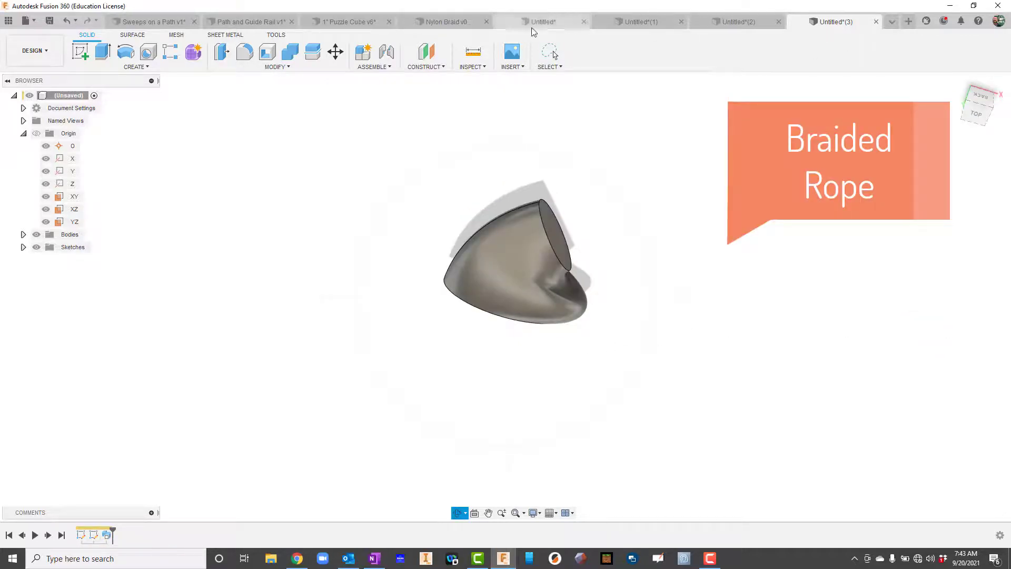
- Switch to the Nylon Braid design and examine its twisted strands from another angle
click(448, 24)
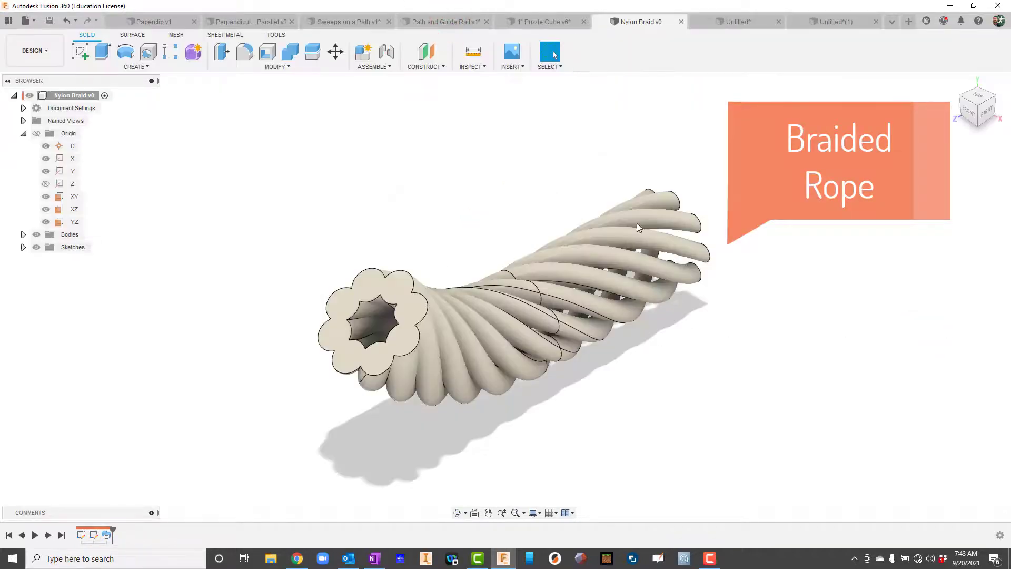
click(458, 513)
drag(519, 346, 243, 132)
- Create a new design and start a sketch on the front XY plane
key(ctrl+n)
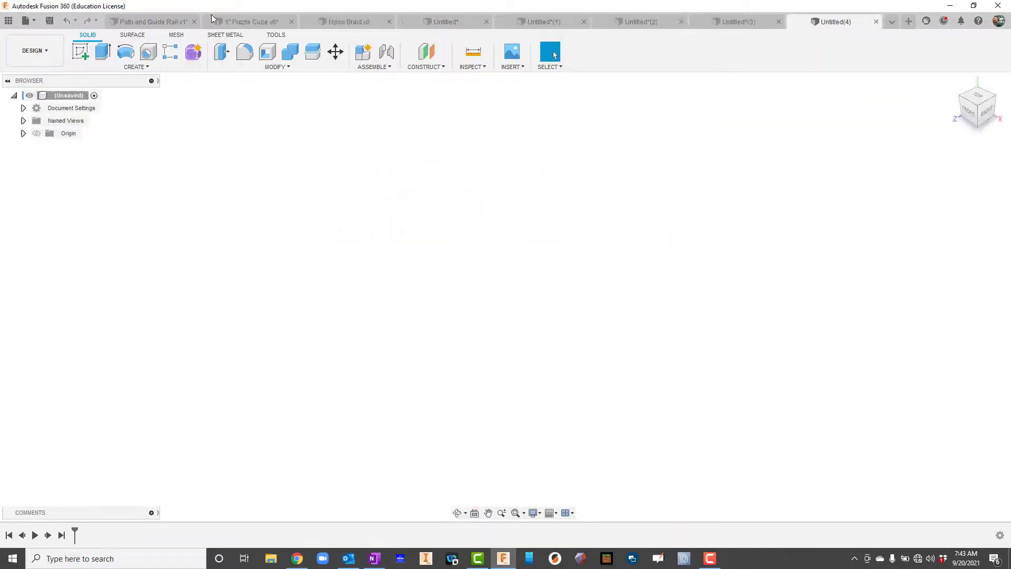
click(80, 50)
click(523, 281)
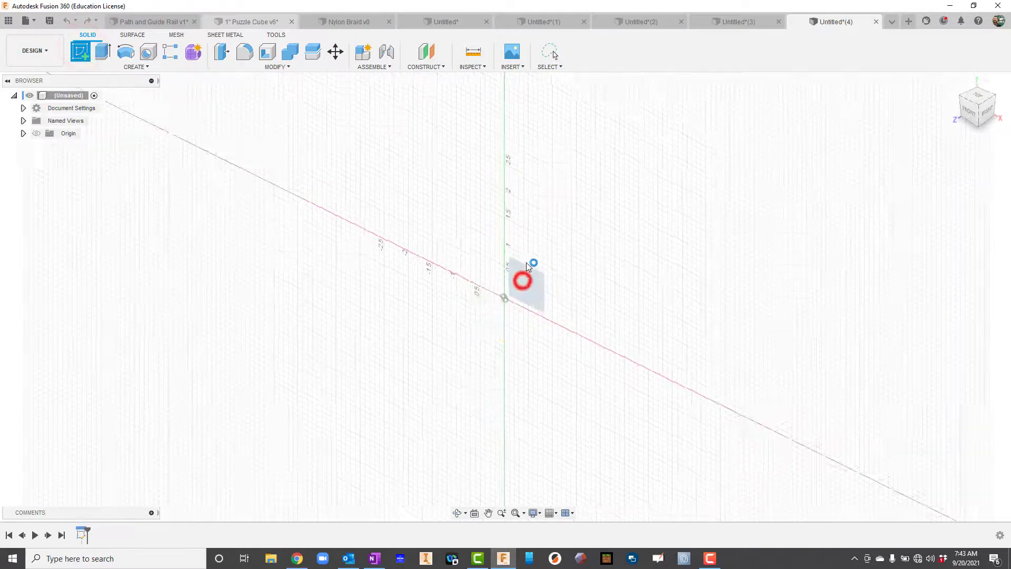
- Draw a 0.5 in diameter circle centred on the vertical axis 1 in above the origin
click(148, 51)
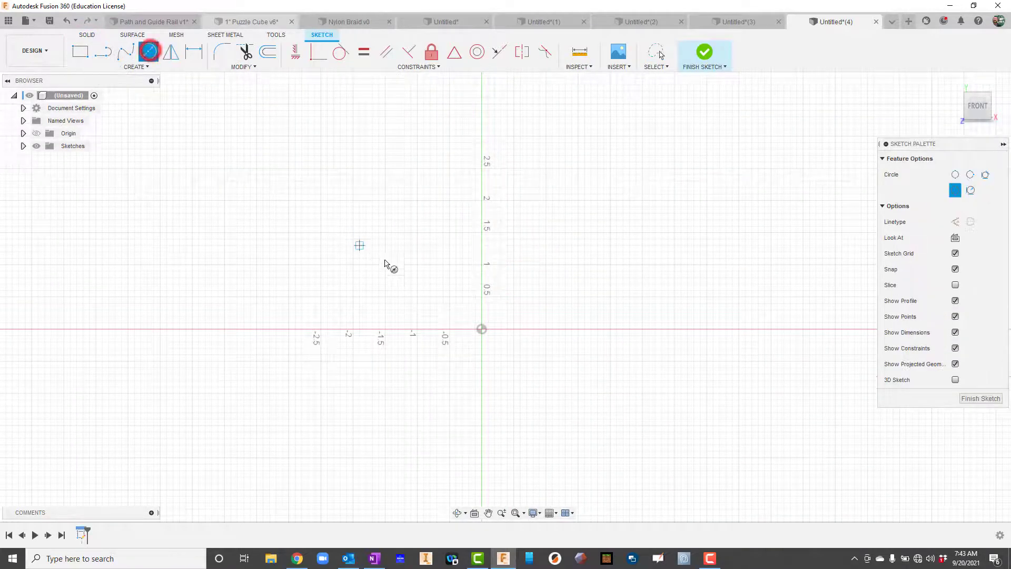
click(485, 264)
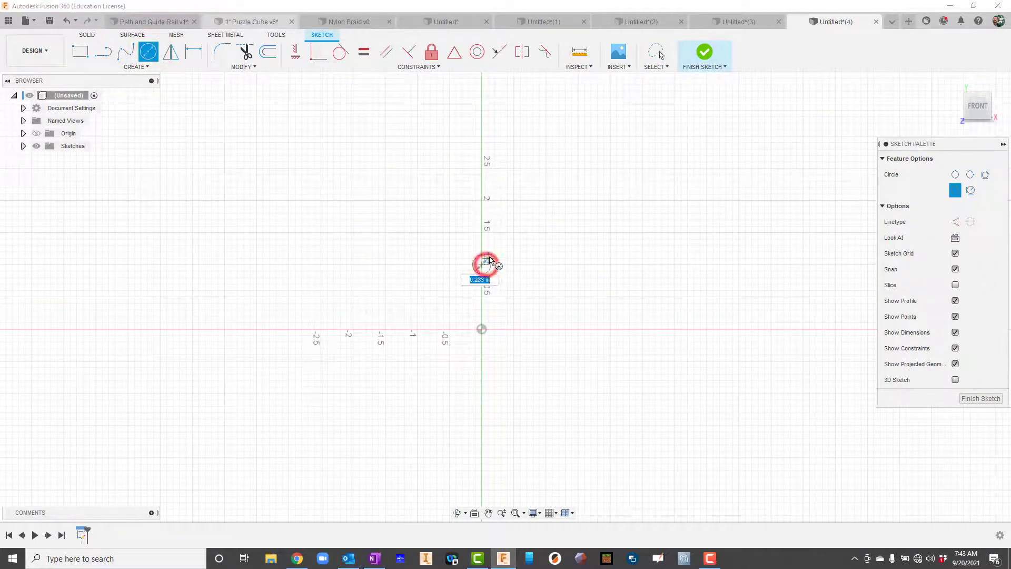
text(.5)
key(Return)
key(Escape)
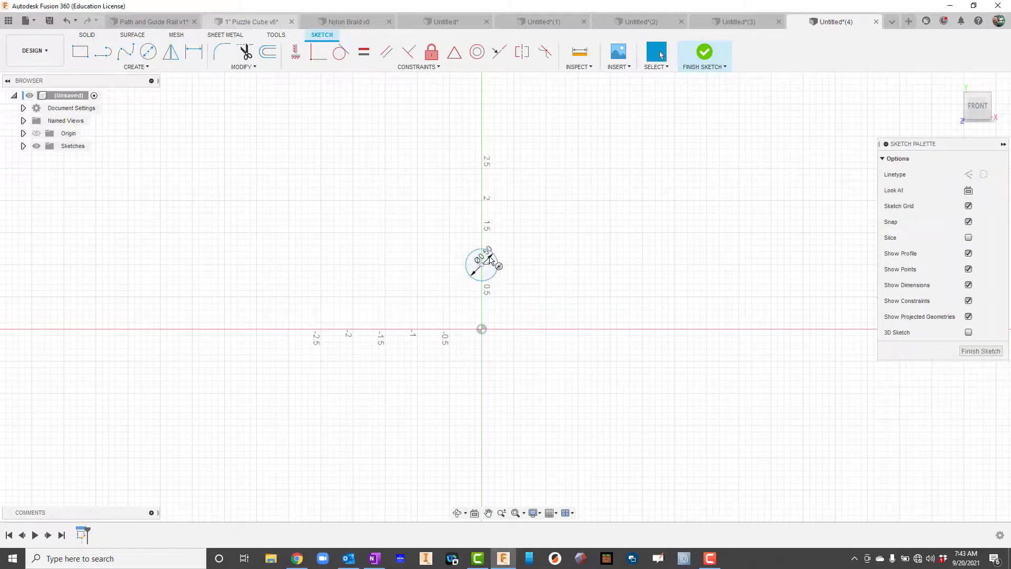
- Circular-pattern the 0.5 in circle around the origin with a quantity of 6 and finish the sketch
click(131, 67)
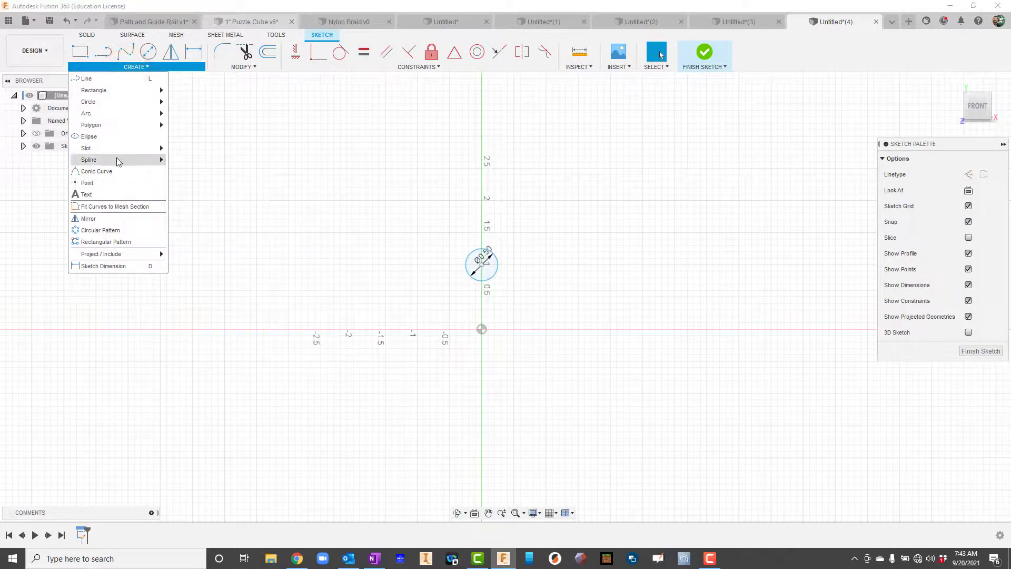
click(107, 232)
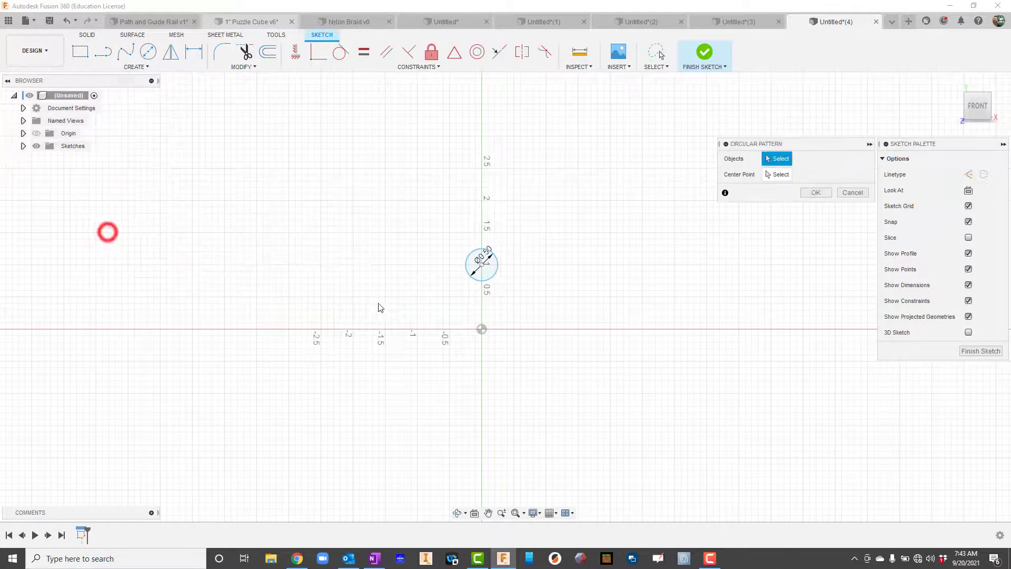
click(495, 274)
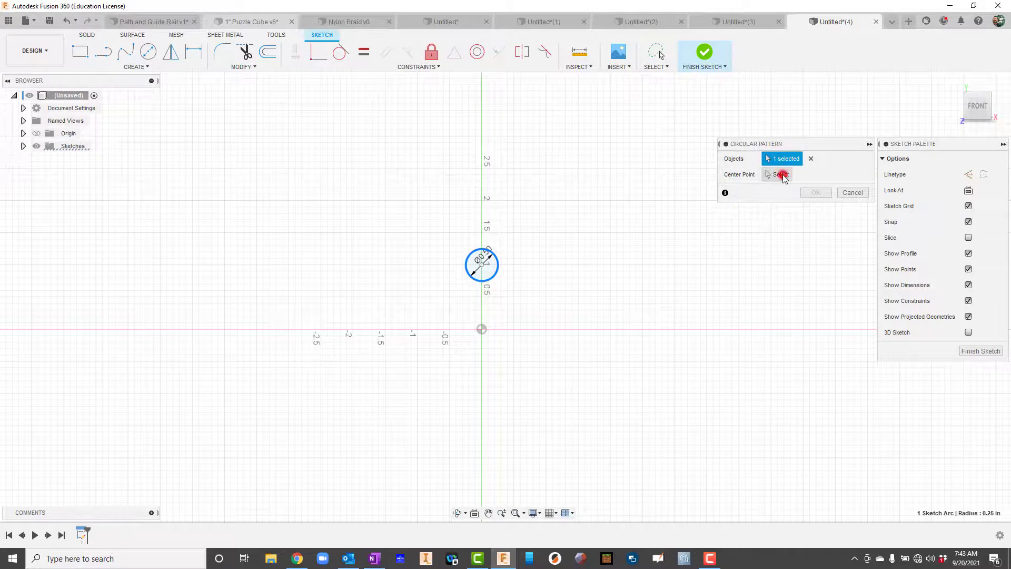
click(782, 175)
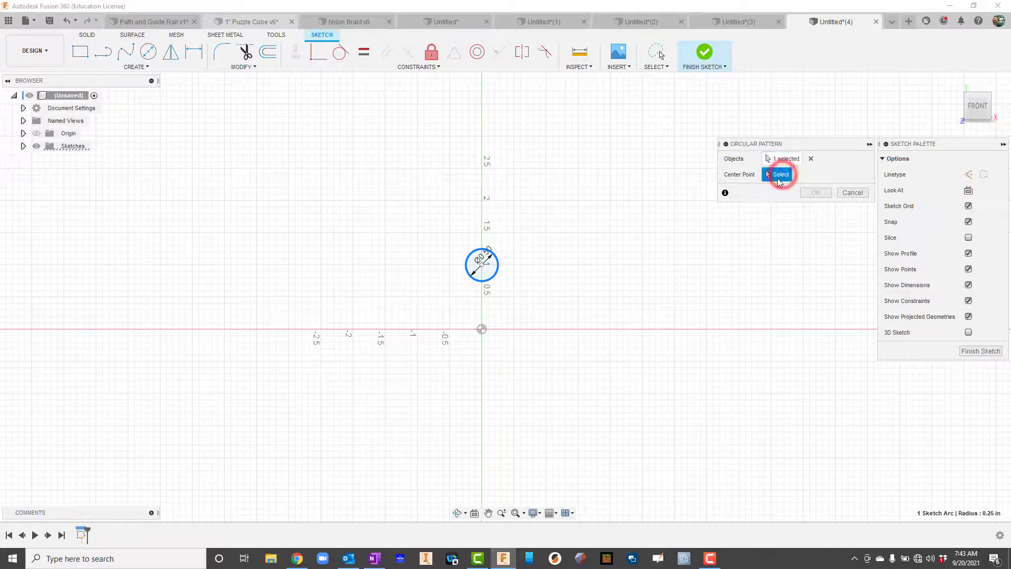
click(481, 330)
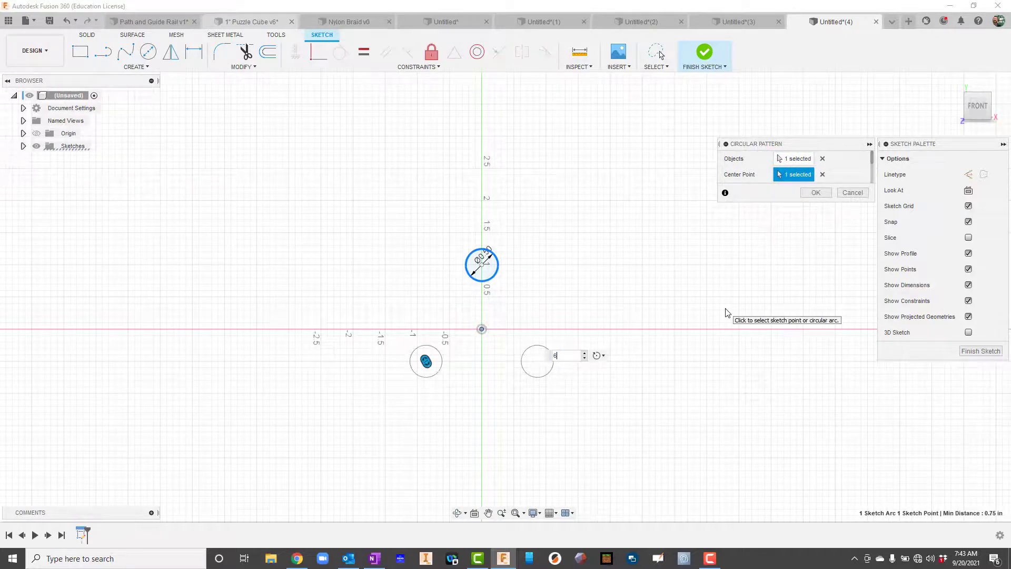
key(Return)
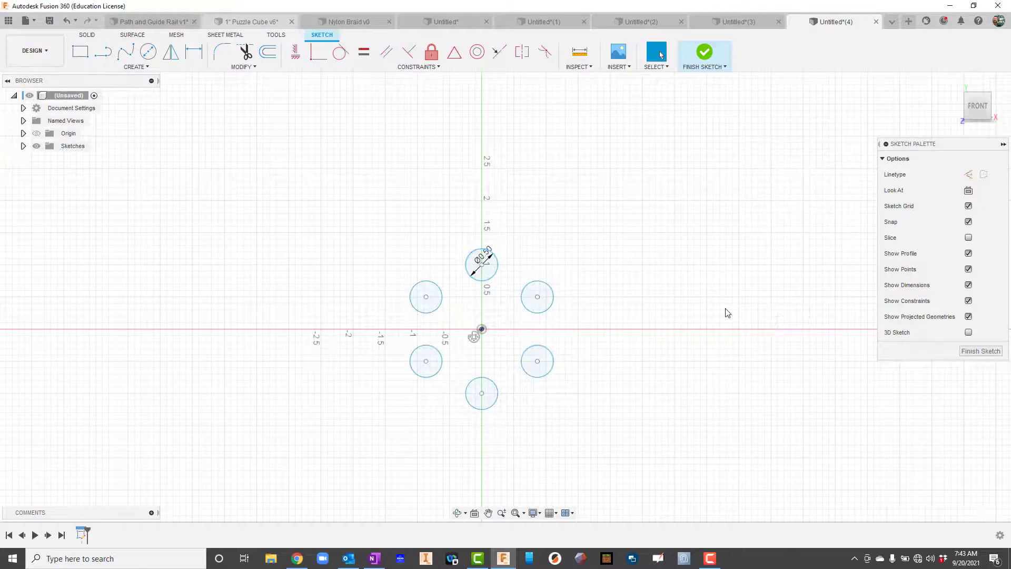
click(702, 74)
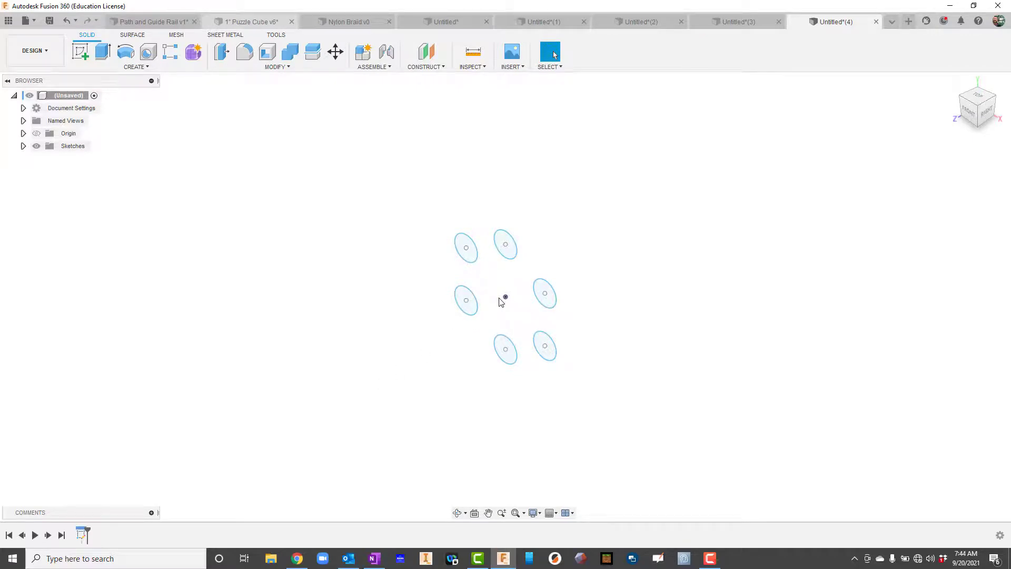
- Sketch a 3 in straight line from the origin along the vertical axis on the XZ plane and finish the sketch
click(23, 133)
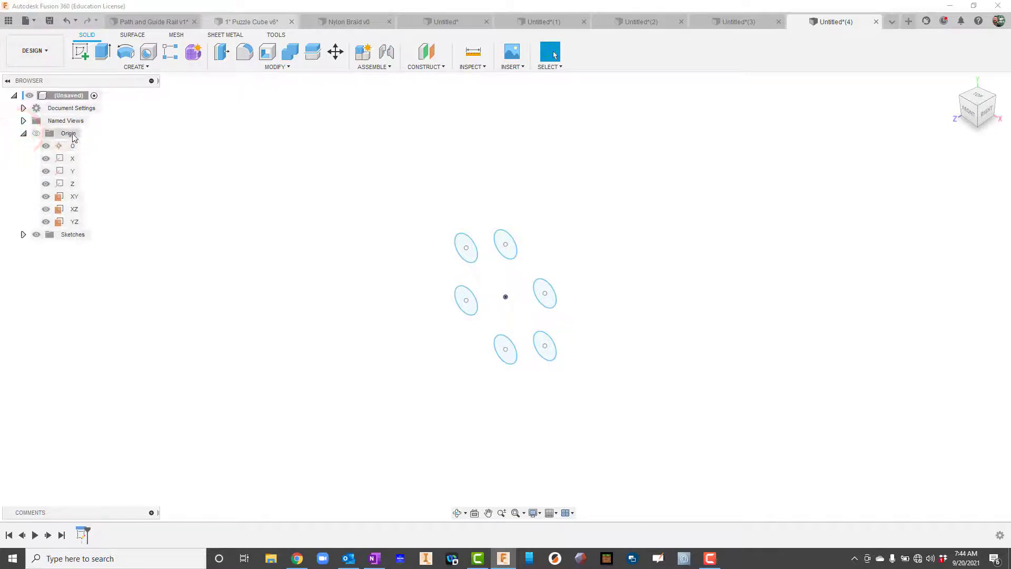
right_click(74, 209)
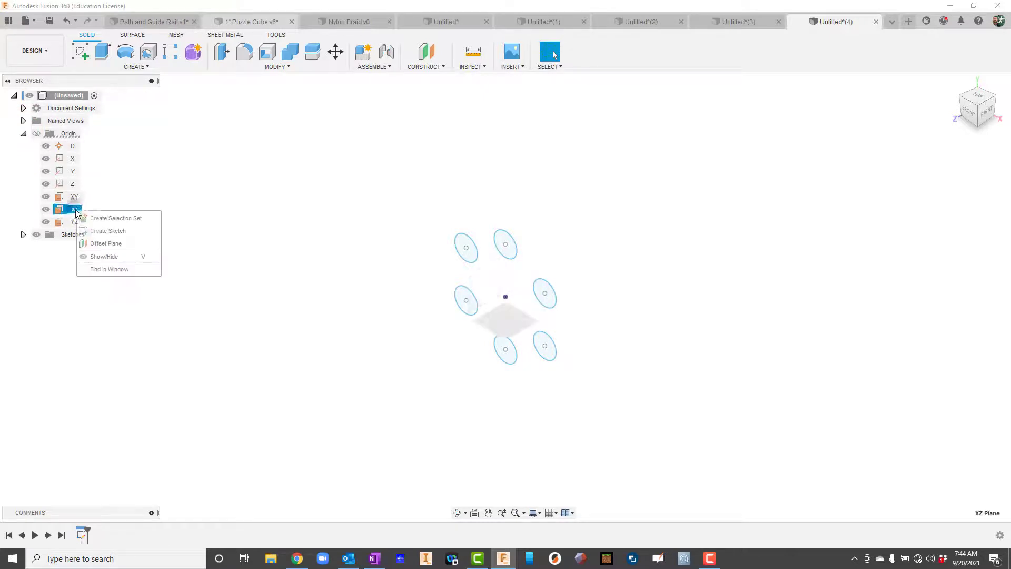
click(96, 232)
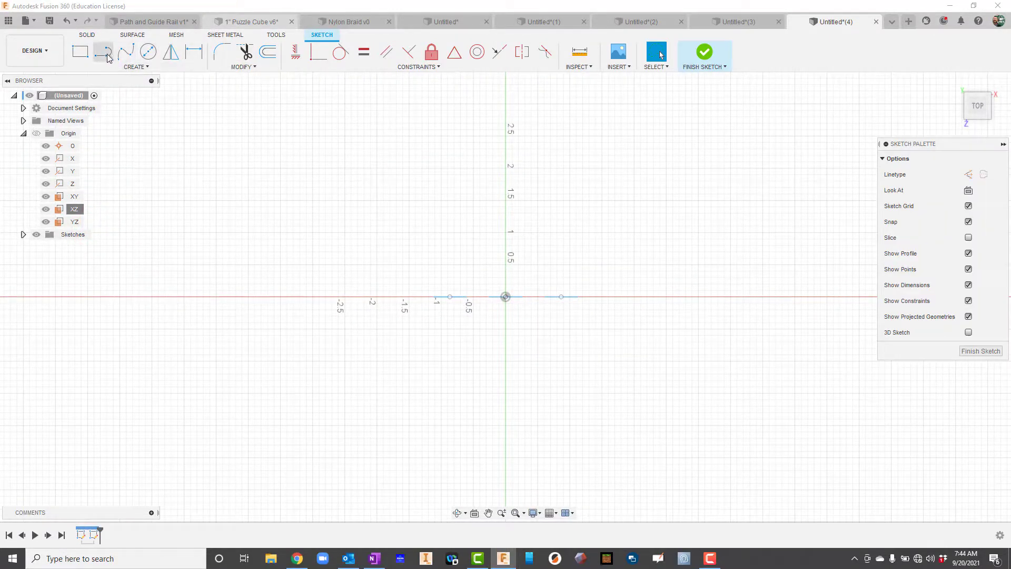
click(105, 56)
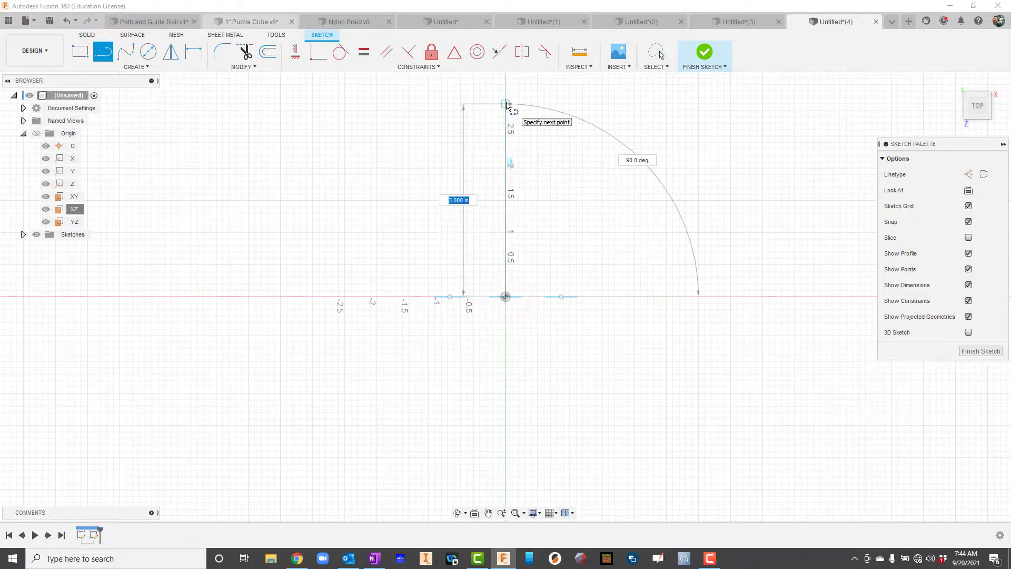
click(506, 104)
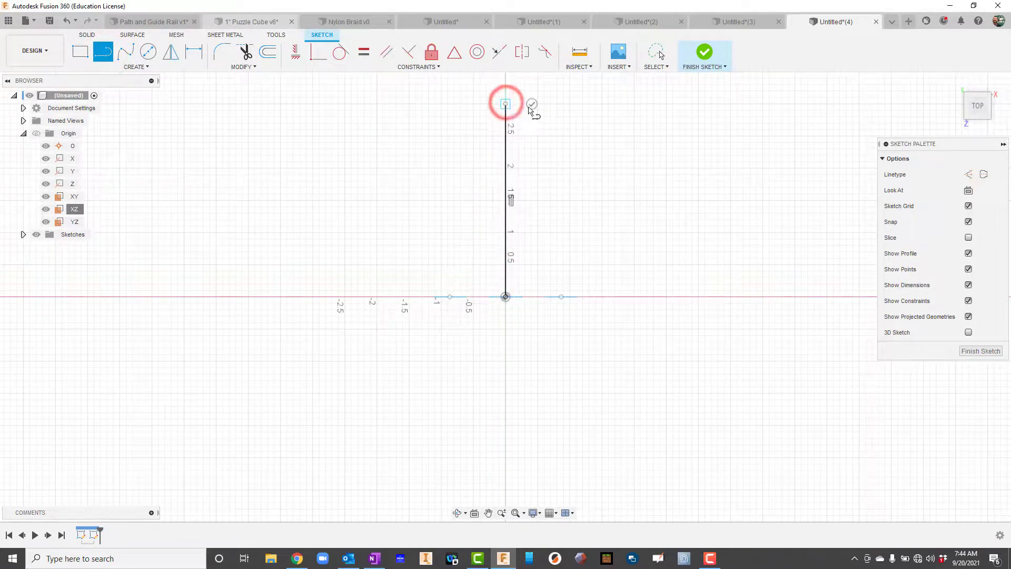
click(705, 54)
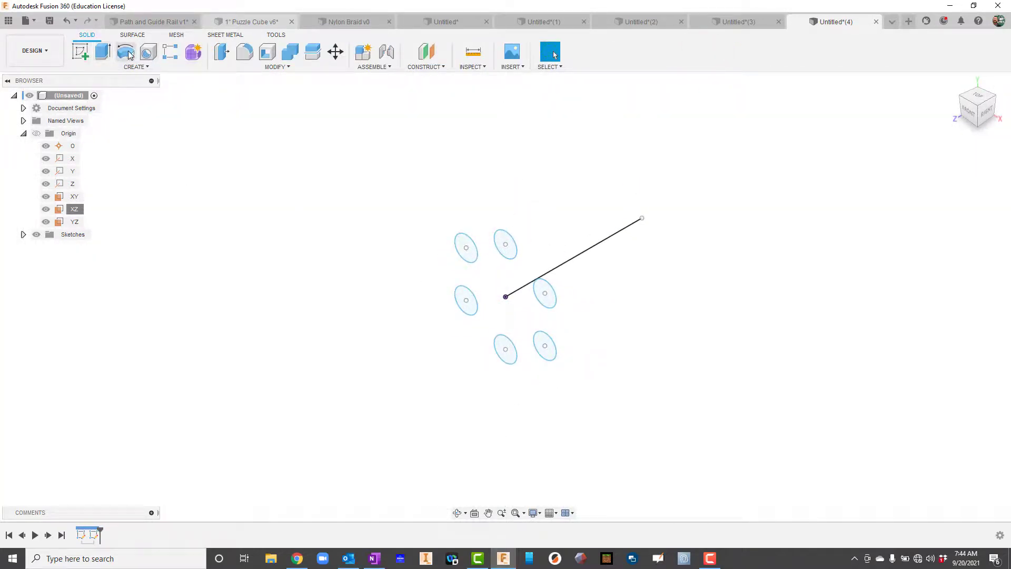
- Start a Single Path sweep and select all six patterned circles as profiles
click(132, 68)
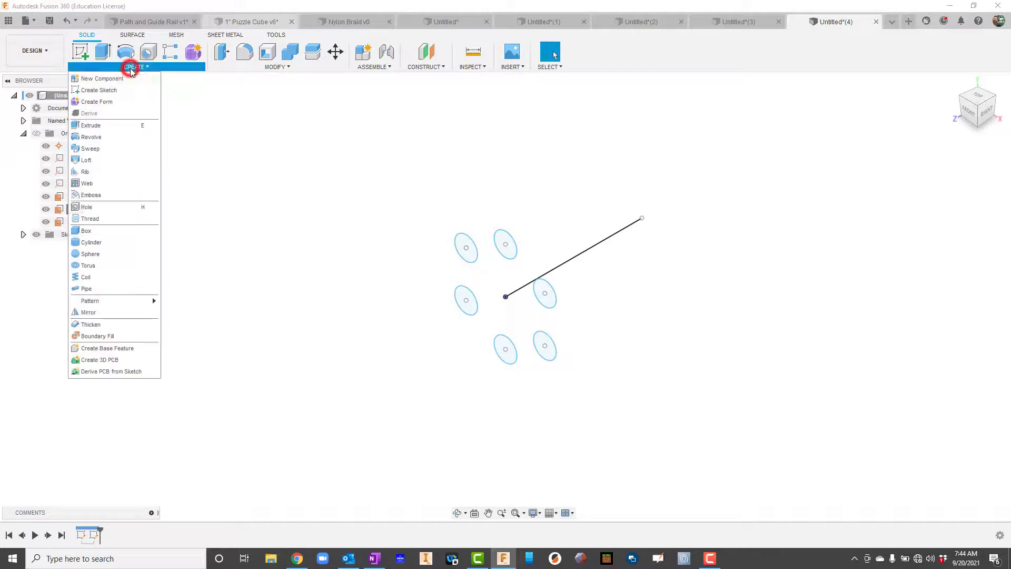
click(93, 148)
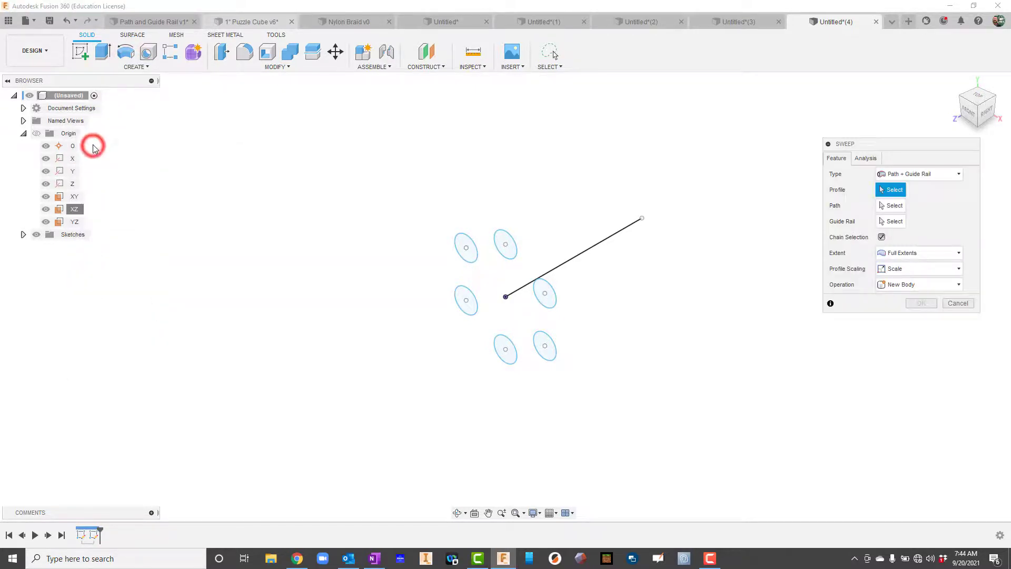
click(920, 173)
click(917, 189)
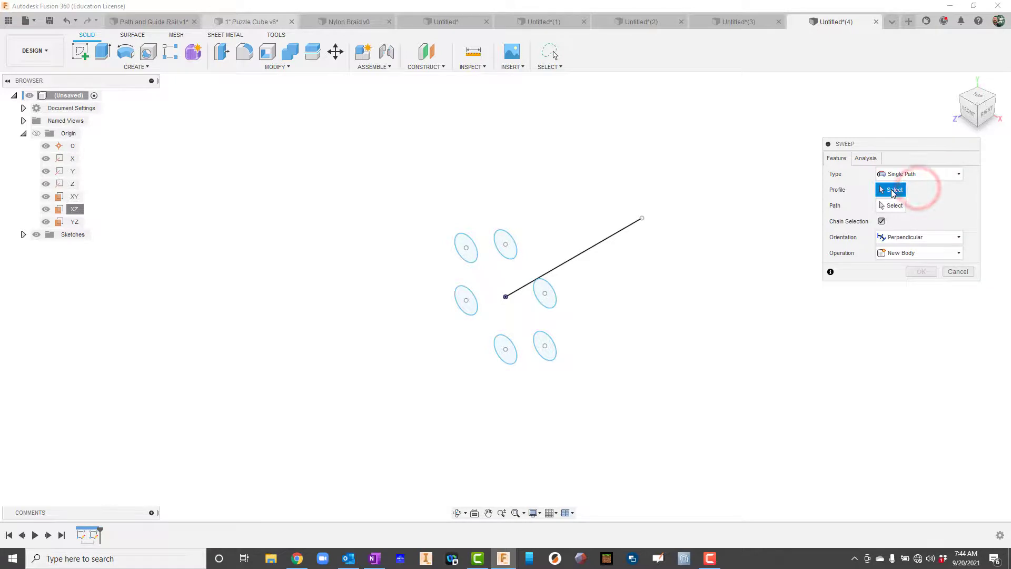
click(509, 245)
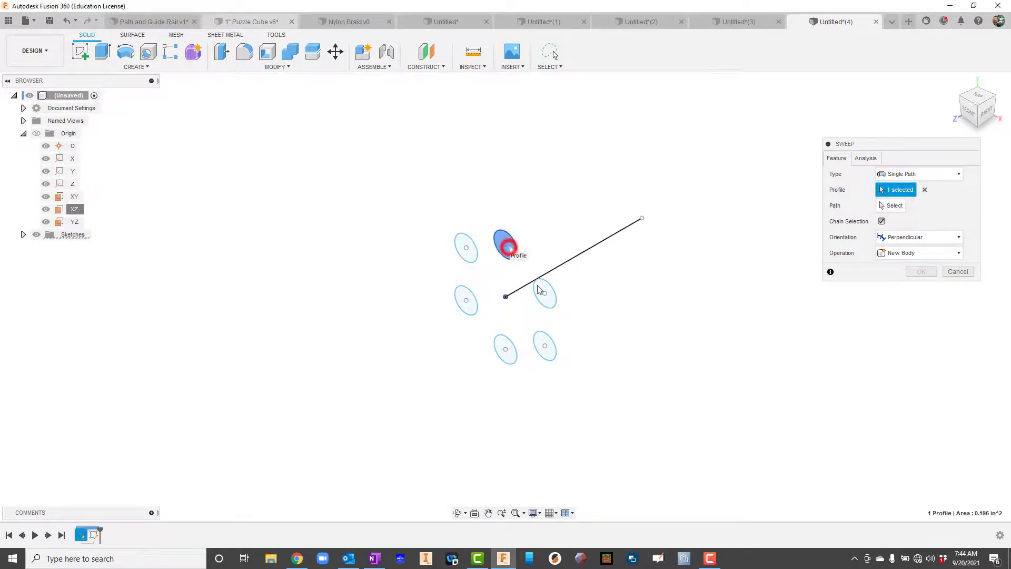
click(551, 300)
click(546, 348)
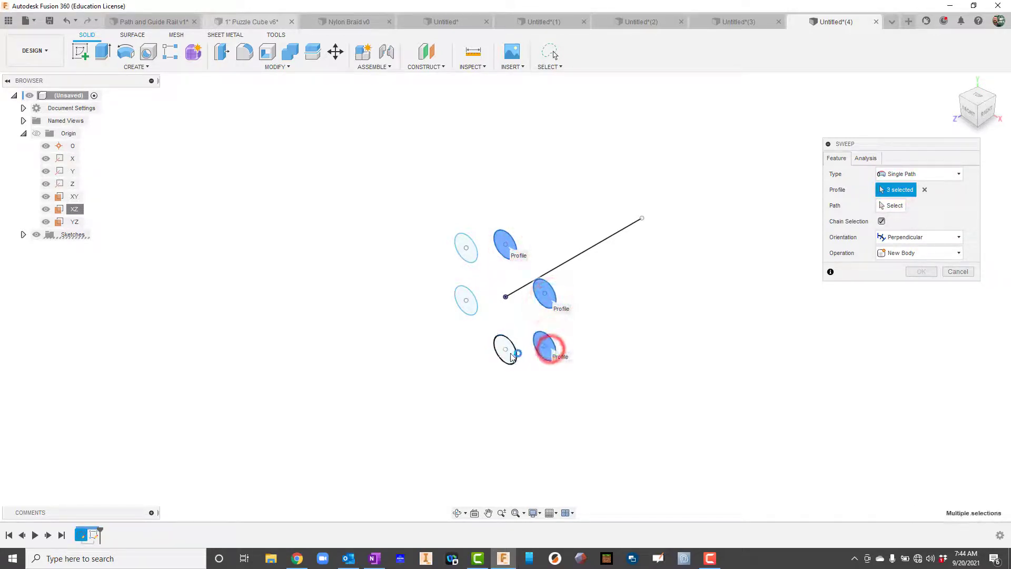
click(507, 350)
click(471, 309)
click(467, 247)
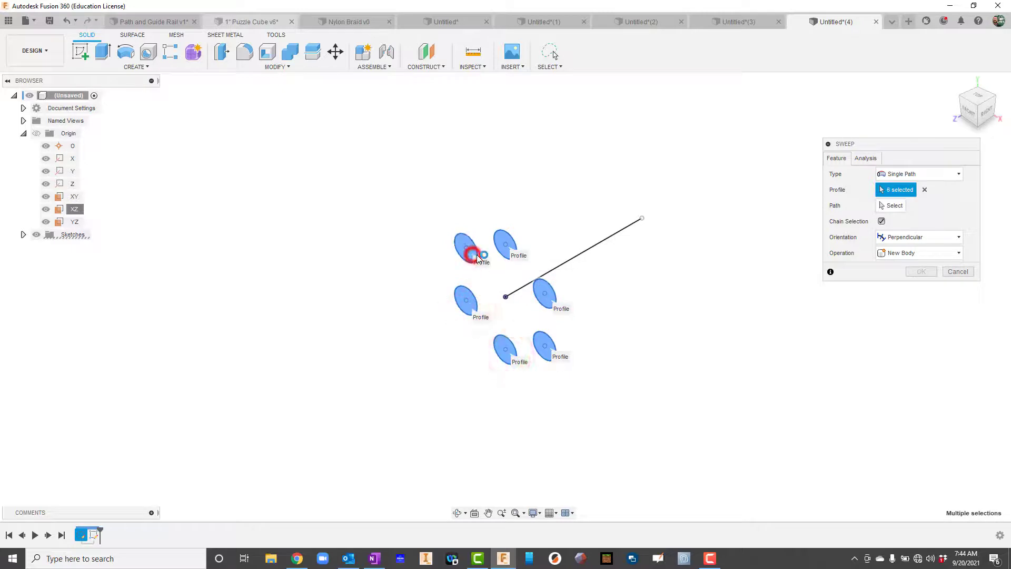
- Use the straight line as the sweep path and set the twist angle to 450 deg
click(895, 207)
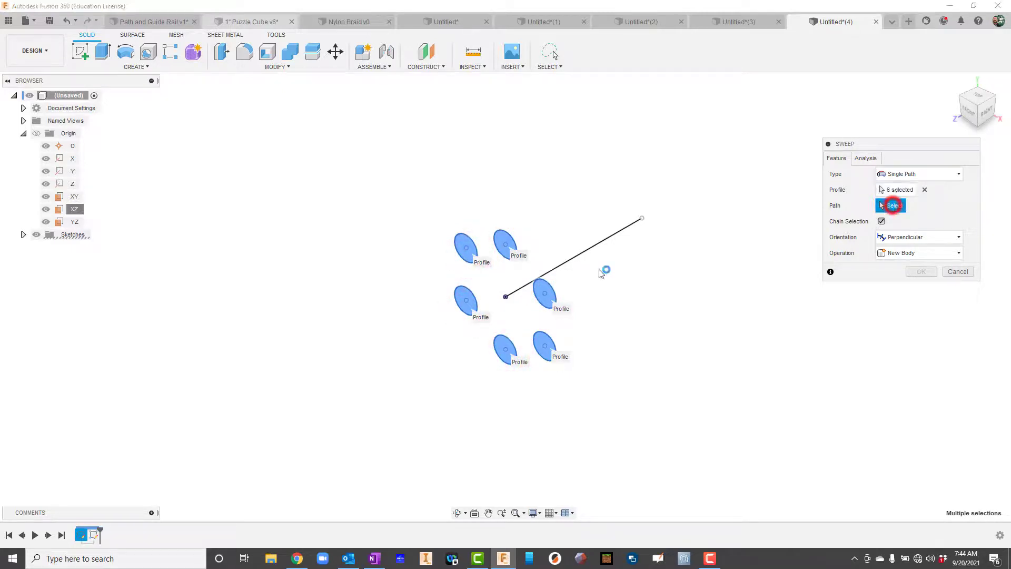
click(583, 251)
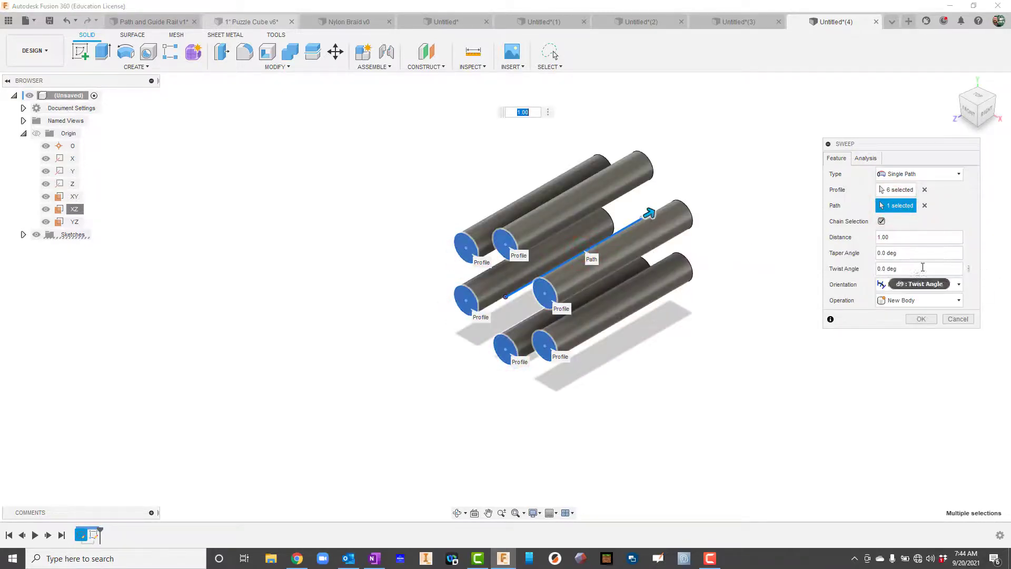
click(459, 513)
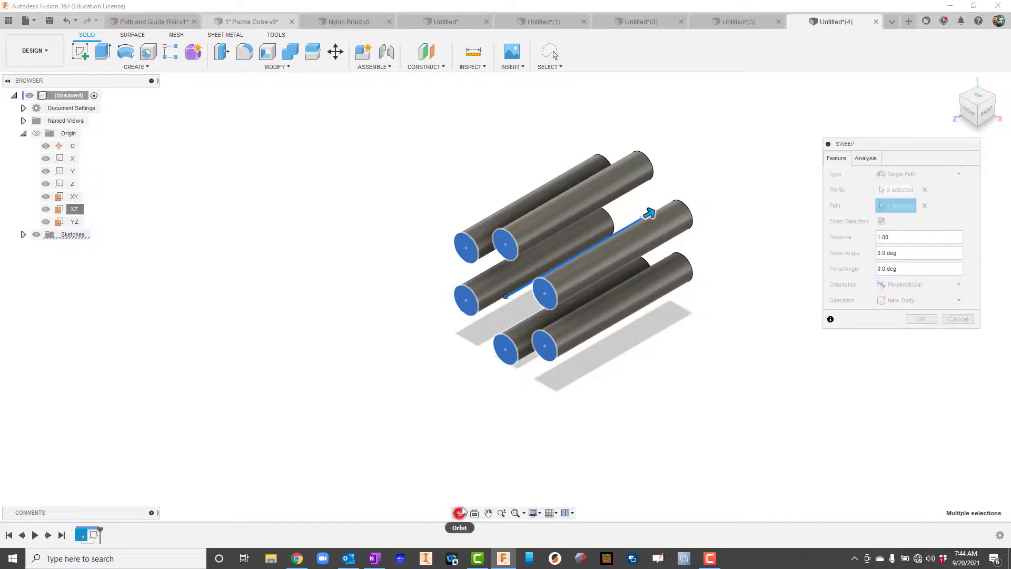
mouse_move(564, 372)
mouse_down()
mouse_move(577, 348)
mouse_move(572, 360)
mouse_up()
key(Escape)
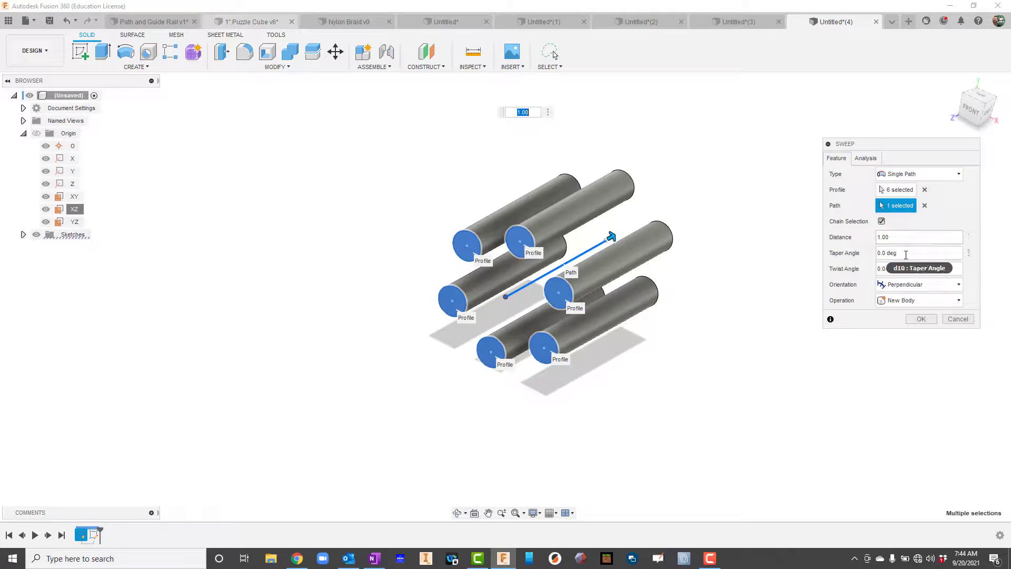
click(903, 252)
click(907, 272)
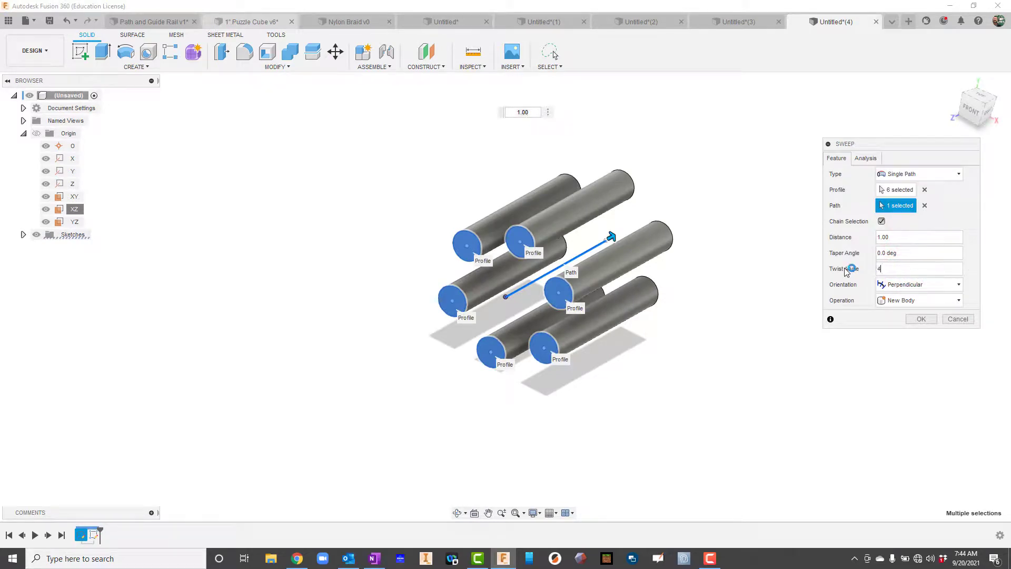
key(Return)
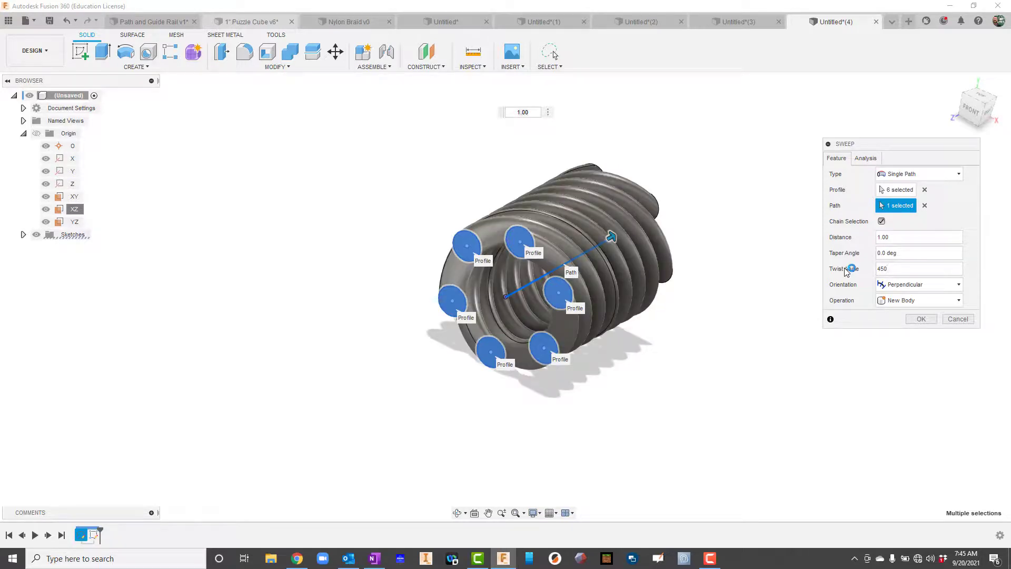
- Inspect the twisted strands from the side and set the sweep's twist angle to 300 deg
click(459, 513)
drag(511, 358, 492, 343)
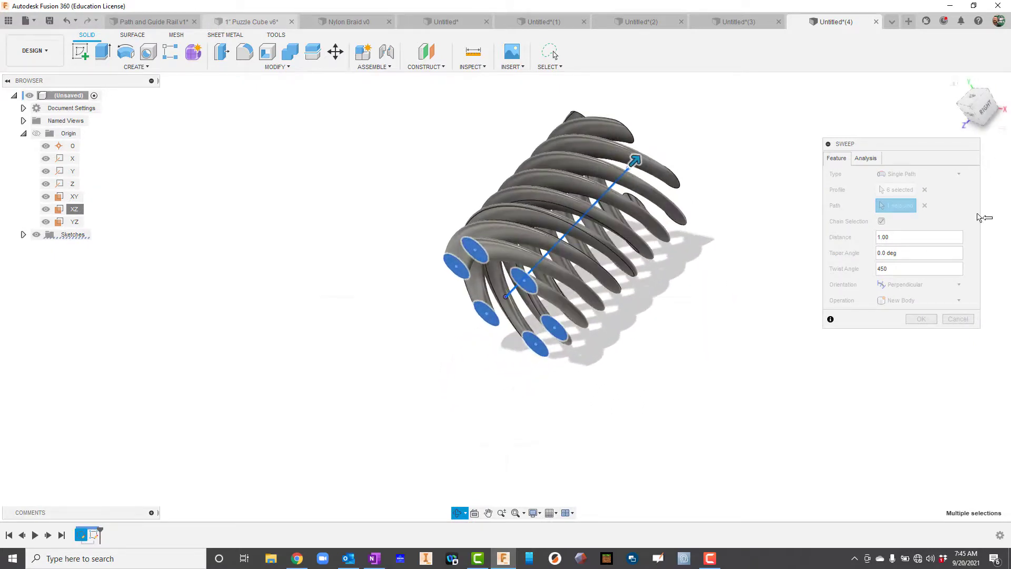
double_click(892, 268)
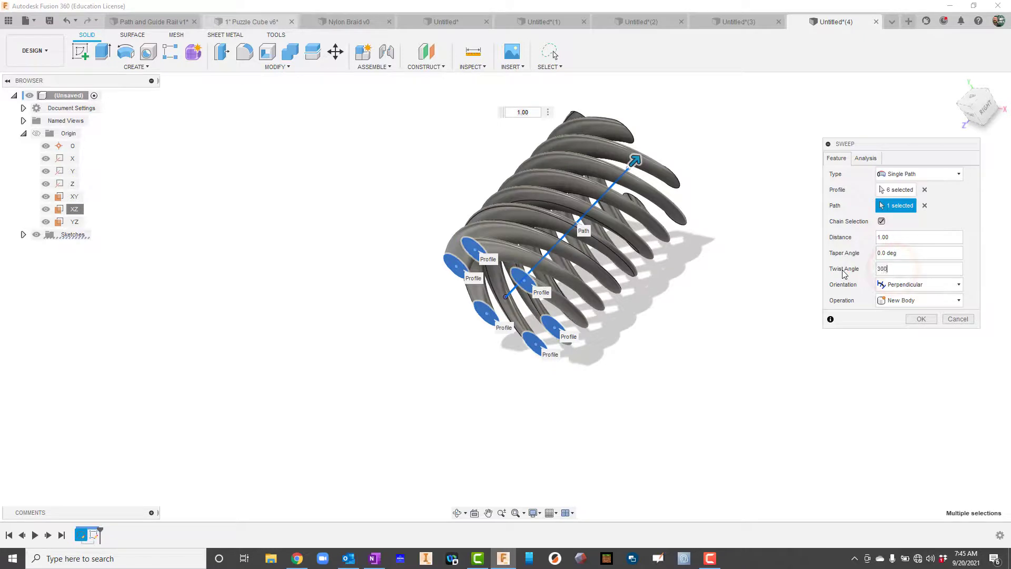
text(300)
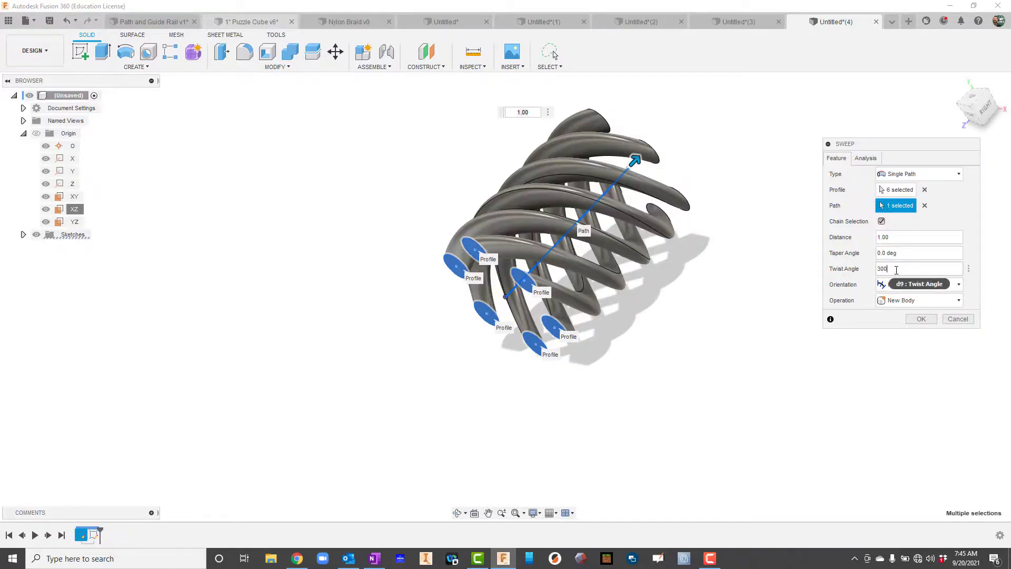
- Set the sweep's taper angle to 1 deg
click(456, 512)
drag(545, 336, 311, 365)
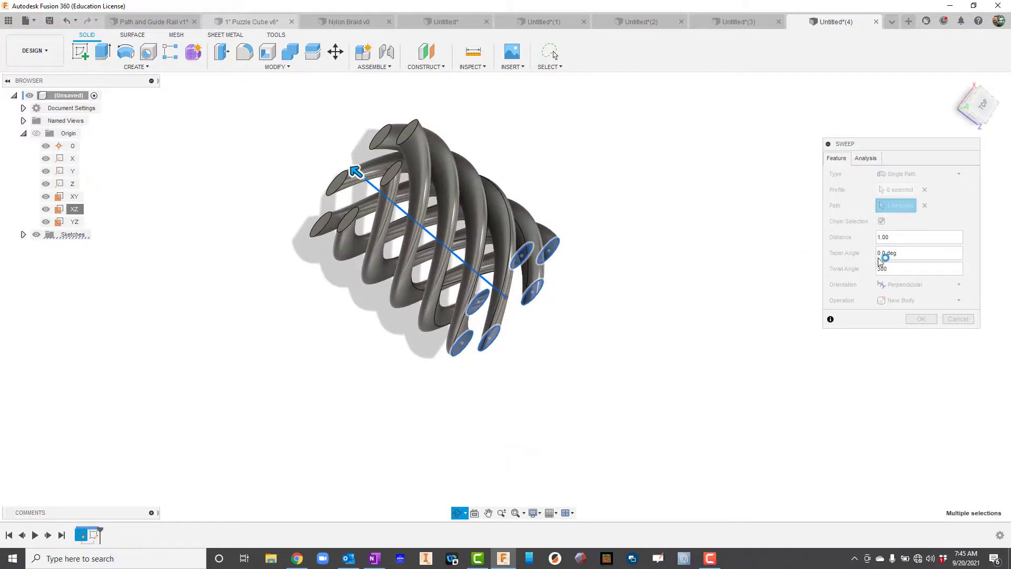
click(911, 253)
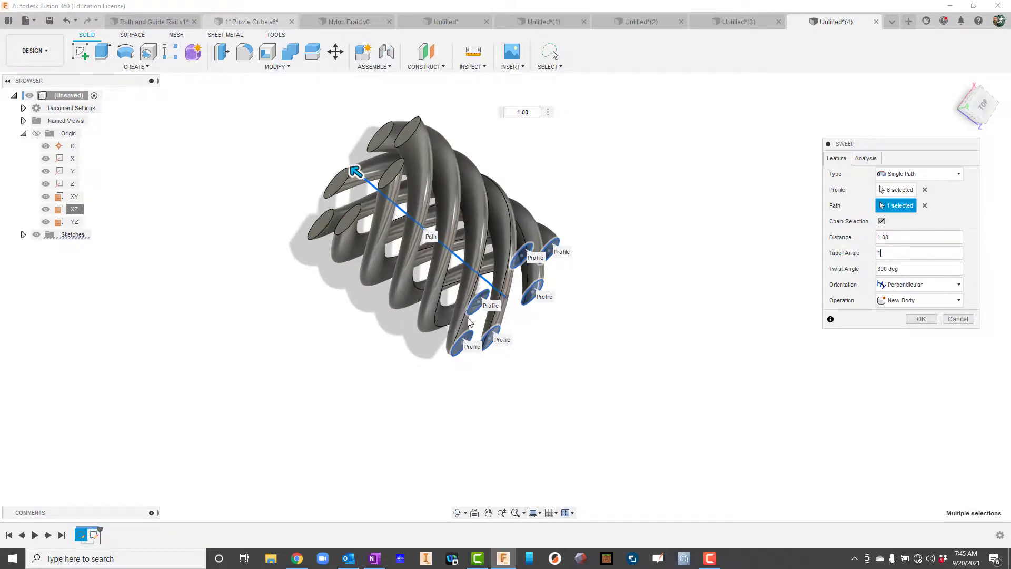
- Try a 5 deg taper angle on the twisted sweep, inspect the strands from several angles, and cancel the sweep
click(457, 512)
drag(463, 365, 569, 346)
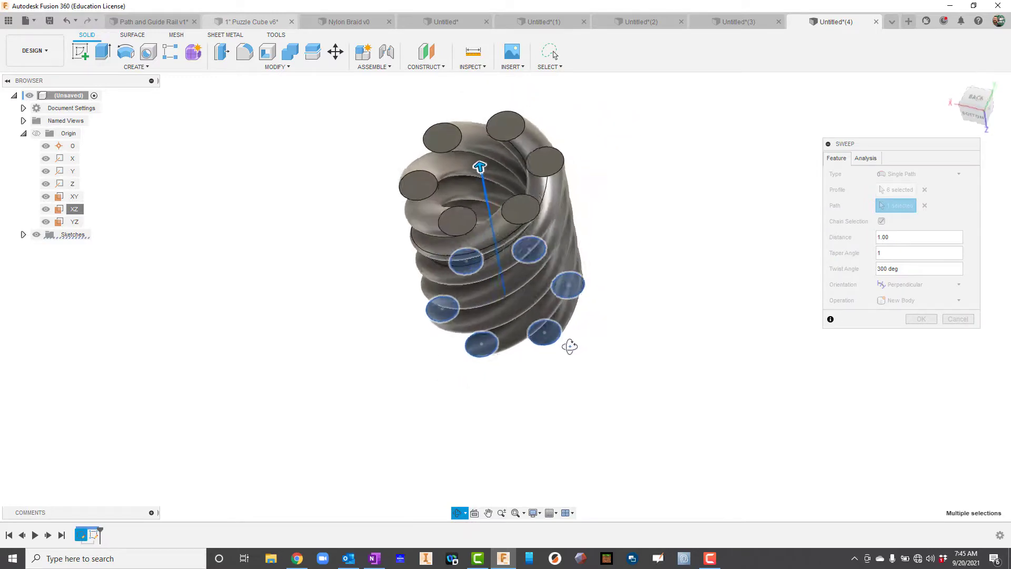
click(890, 253)
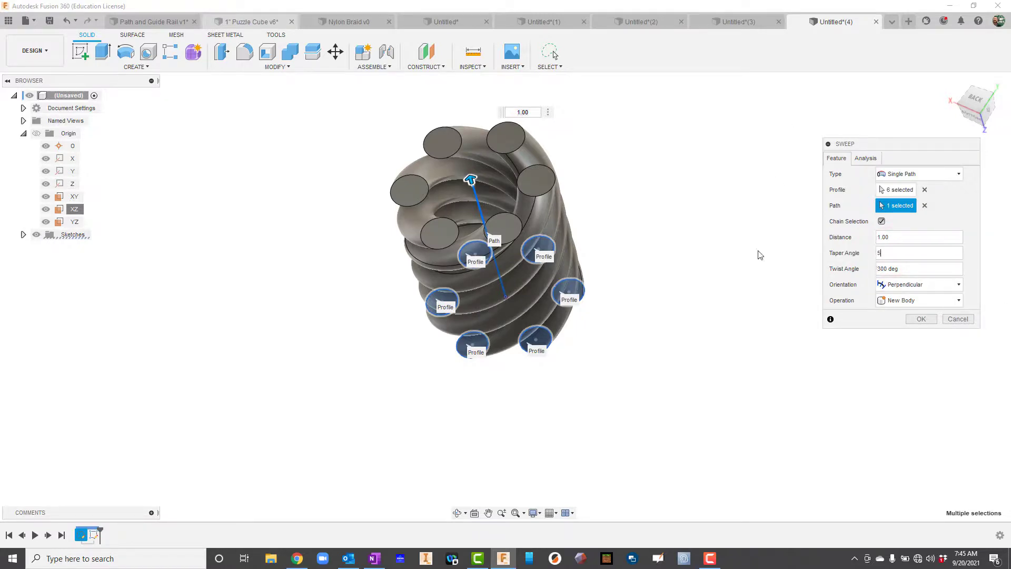
click(456, 513)
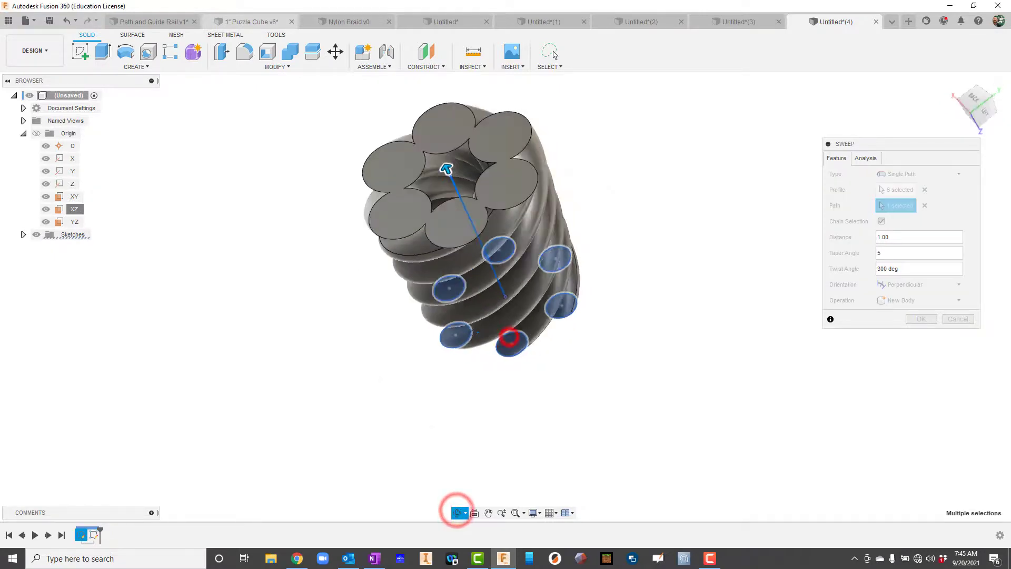
drag(510, 336, 542, 306)
drag(439, 251, 991, 361)
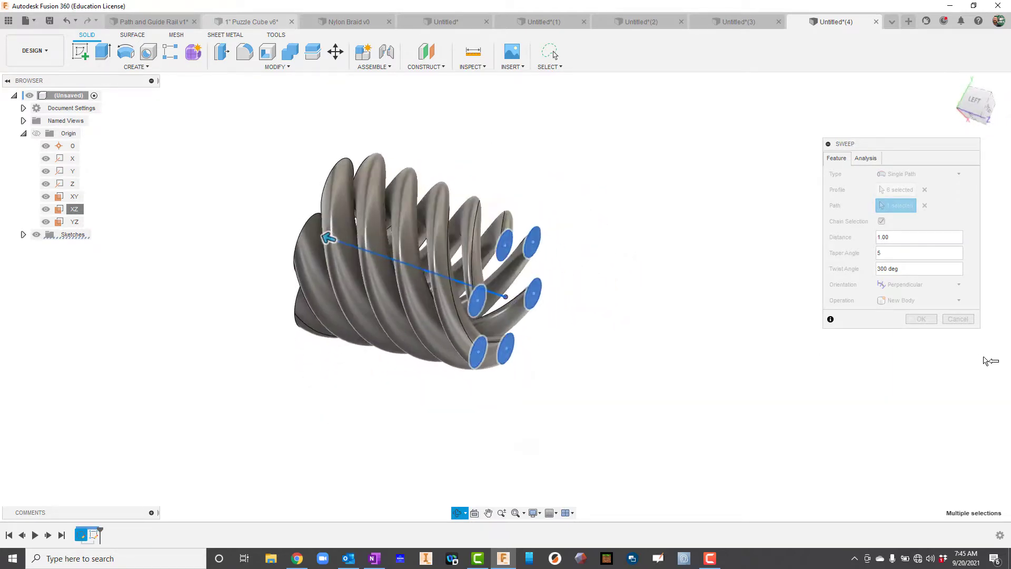
key(Escape)
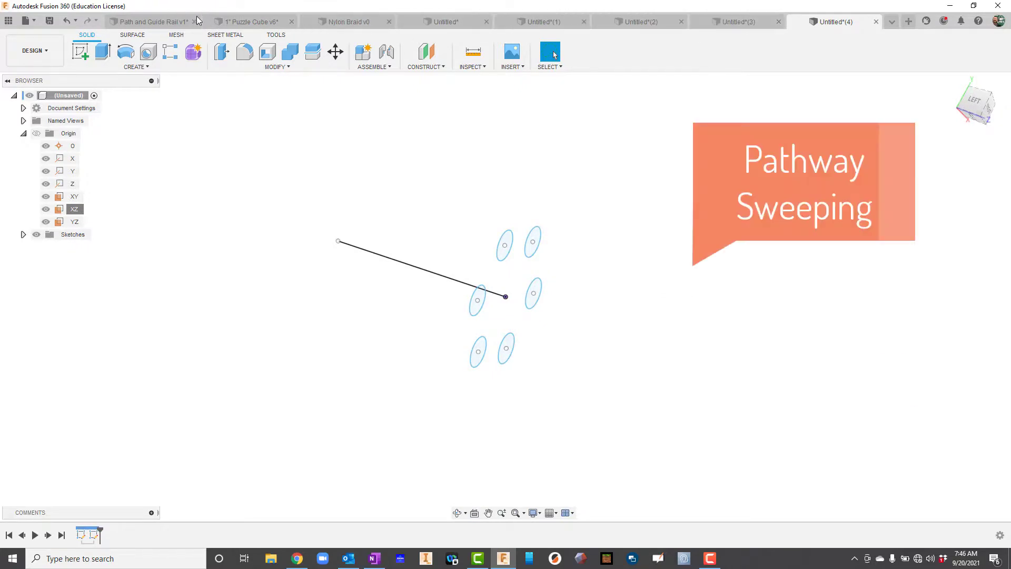
- Browse the open designs to the finished Sweeps on a Path model and examine its swept edge profiles
click(161, 21)
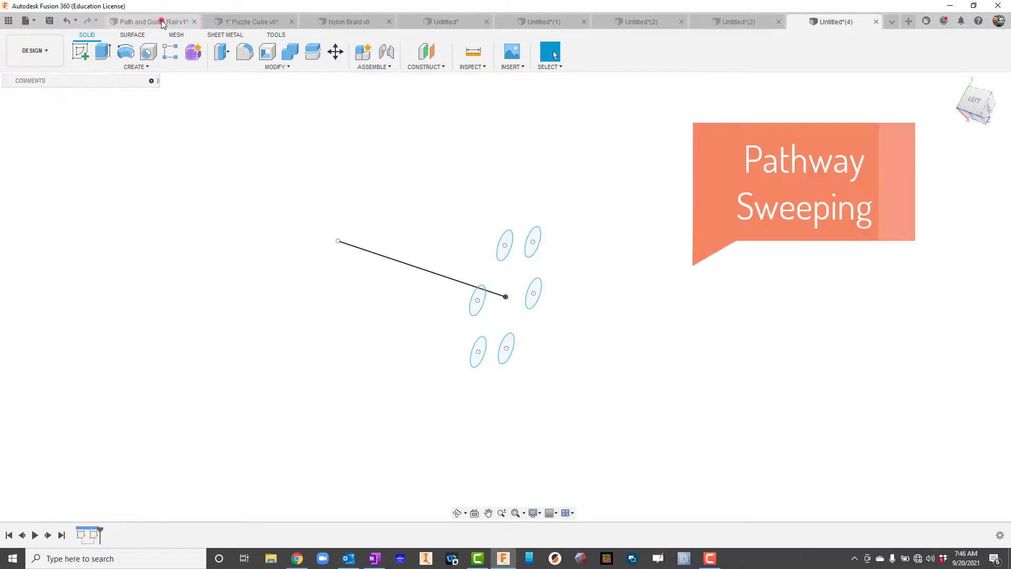
click(232, 20)
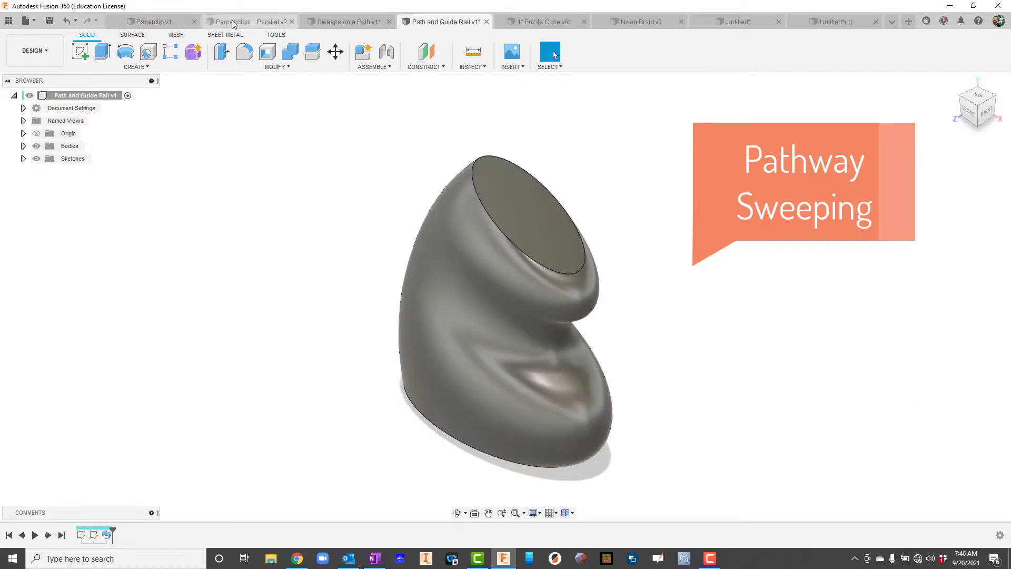
click(368, 20)
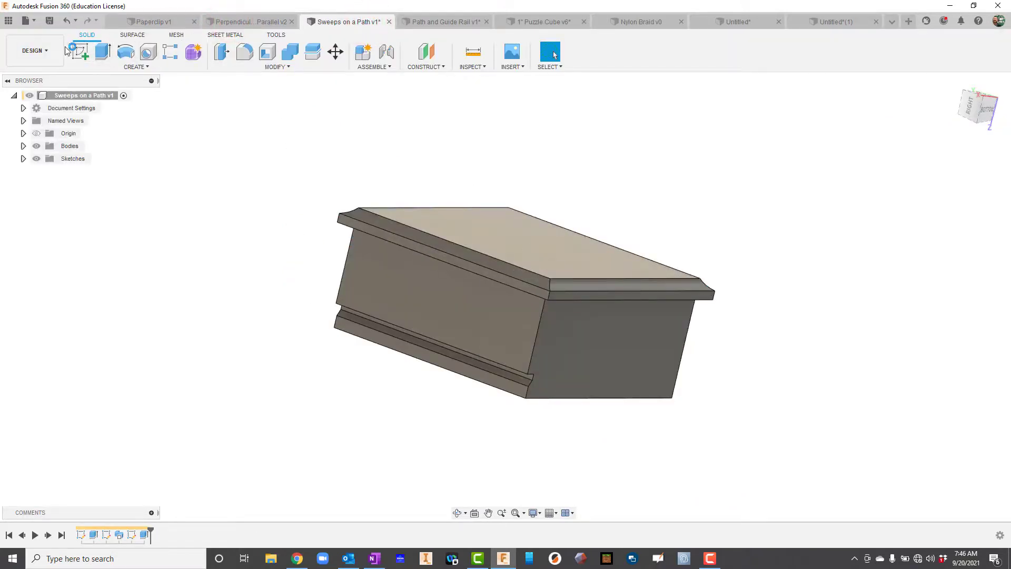
- Start a new design and sketch a rectangle about 2 in by 2 in from the origin on the front plane
click(25, 20)
click(523, 275)
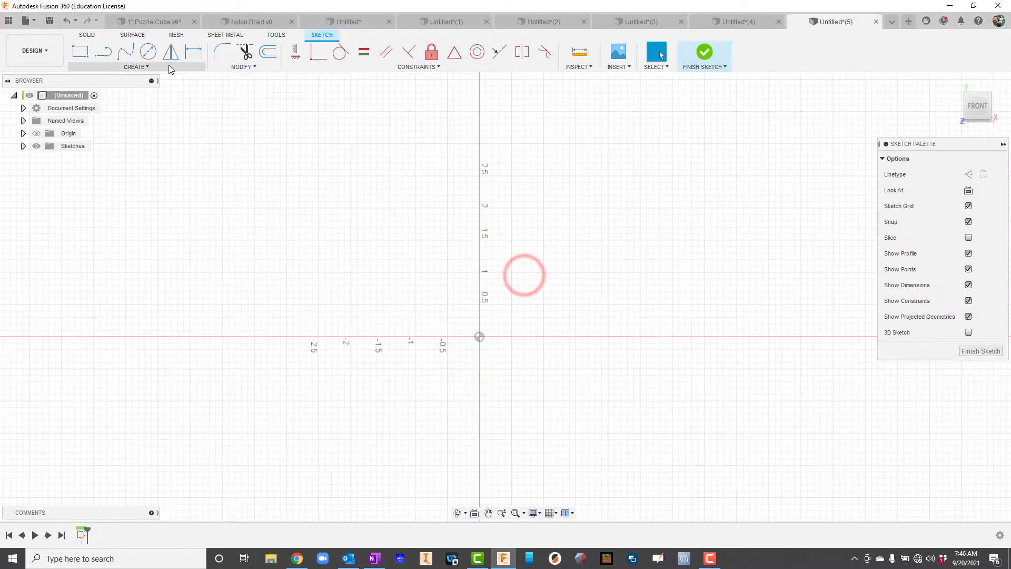
click(80, 51)
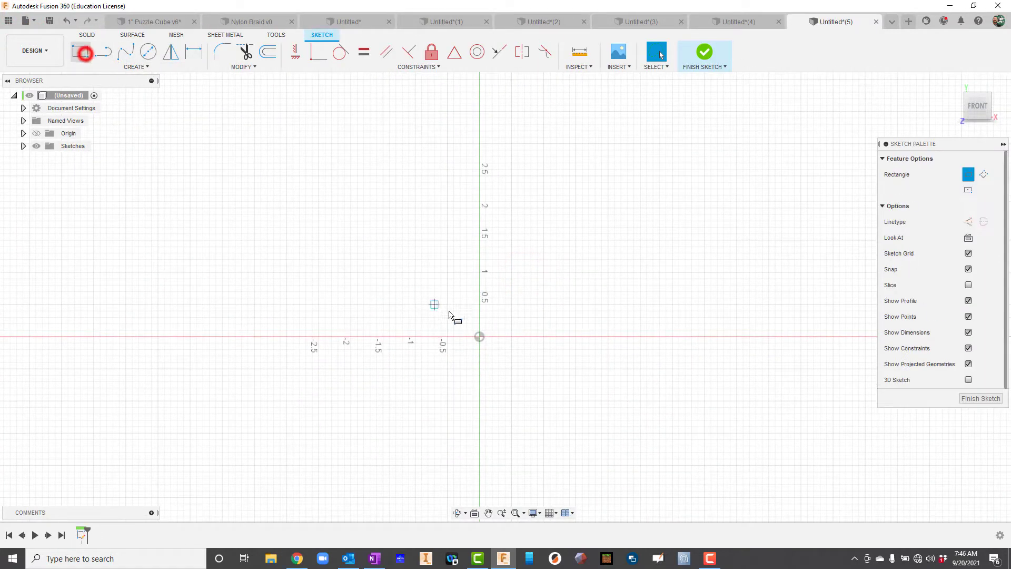
click(481, 337)
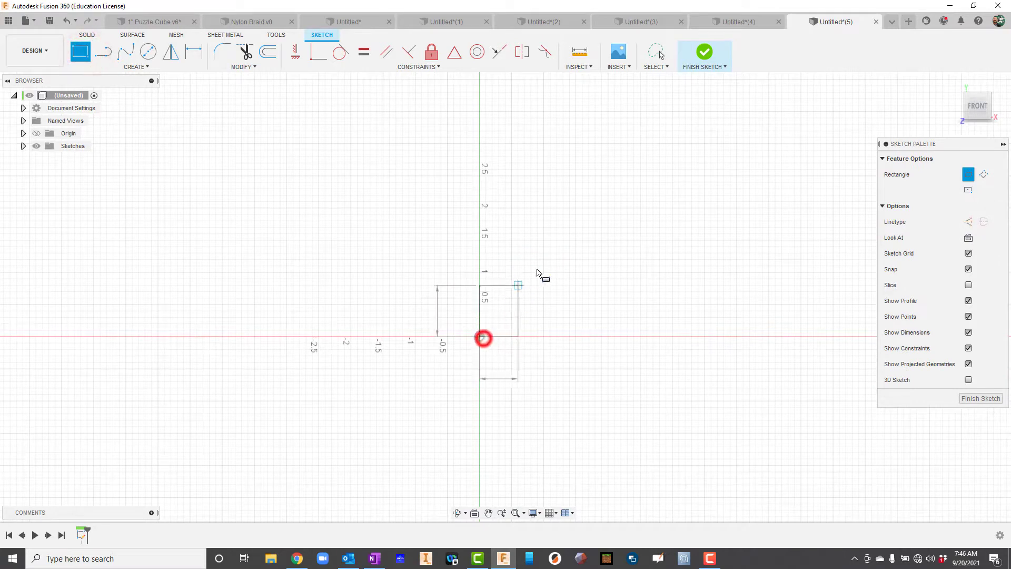
click(610, 209)
- Extrude the rectangle 1 in as a new body
text(e)
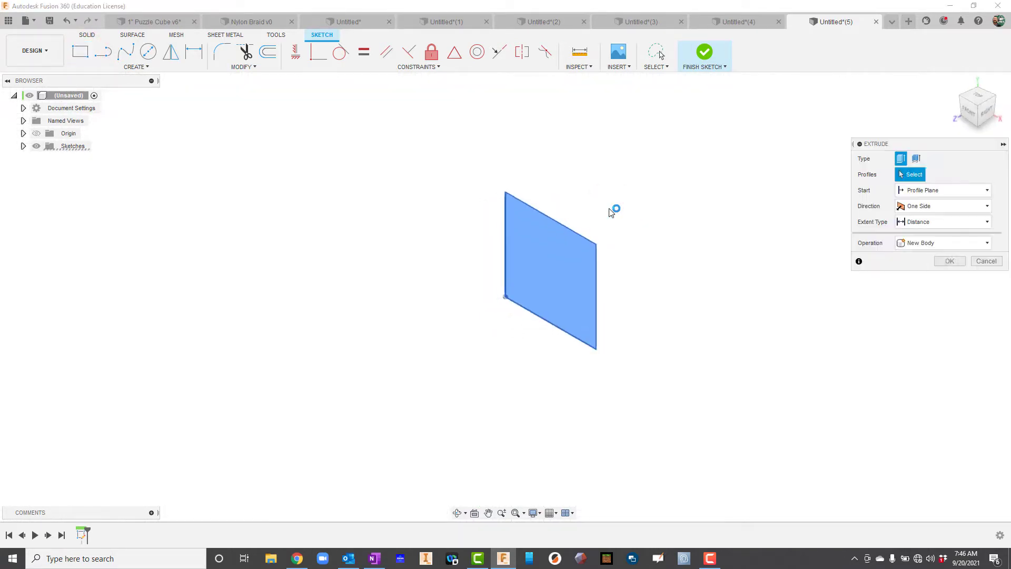
text(1)
key(Return)
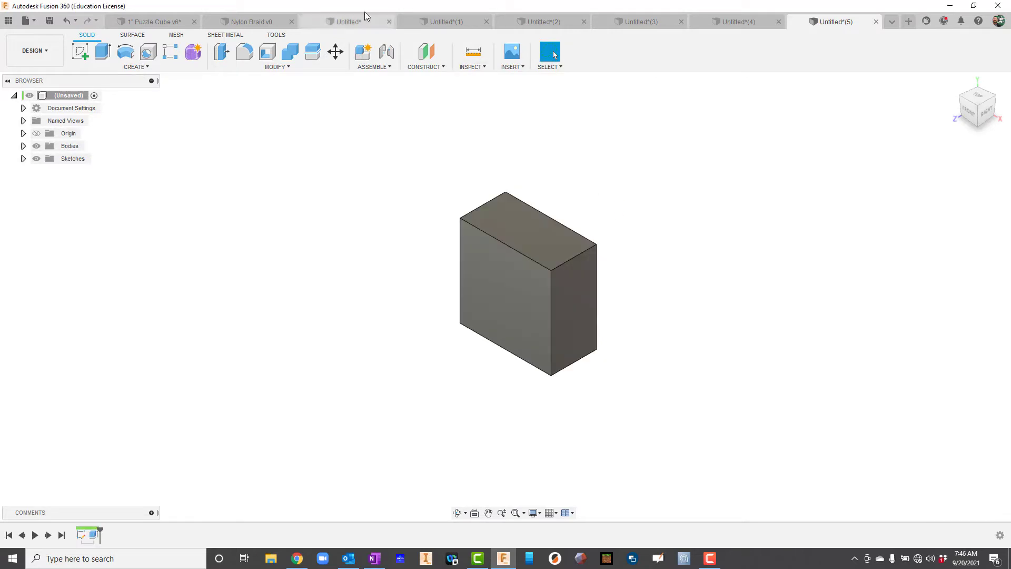
- Sketch a circle about 0.45 in in diameter on the block's right face, centred on its upper front corner, and finish the sketch
click(82, 53)
click(579, 280)
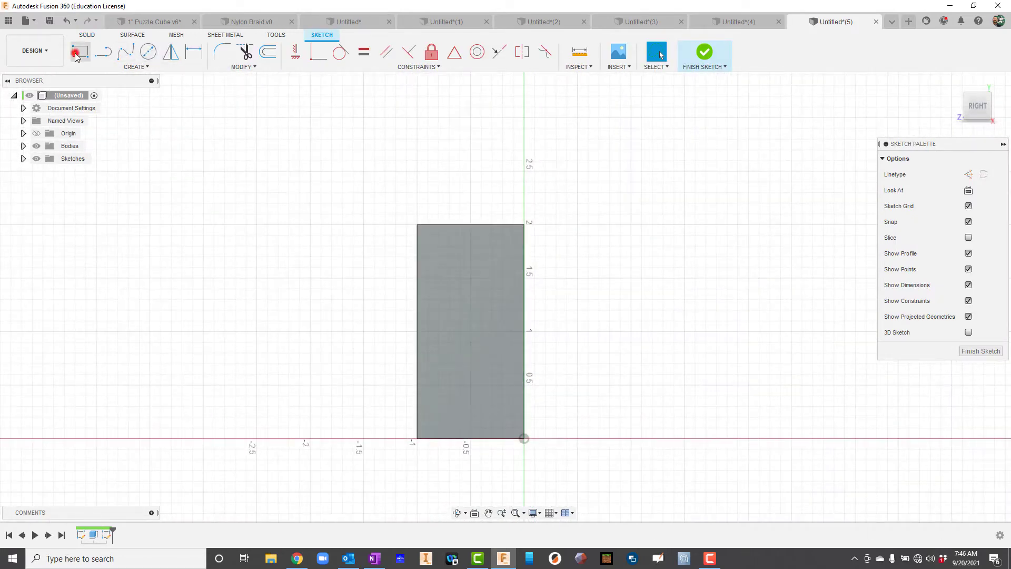
key(c)
click(421, 226)
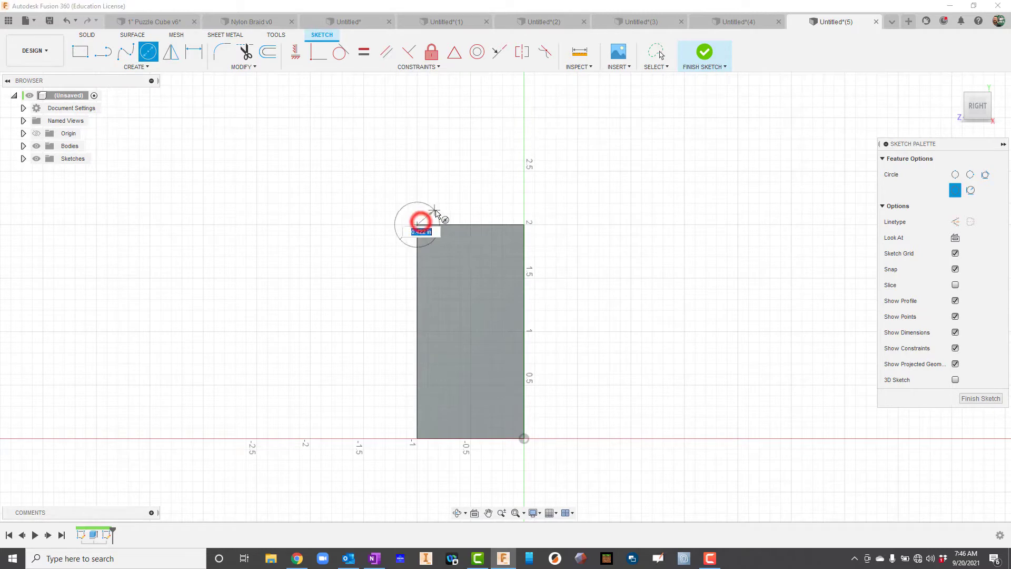
click(435, 209)
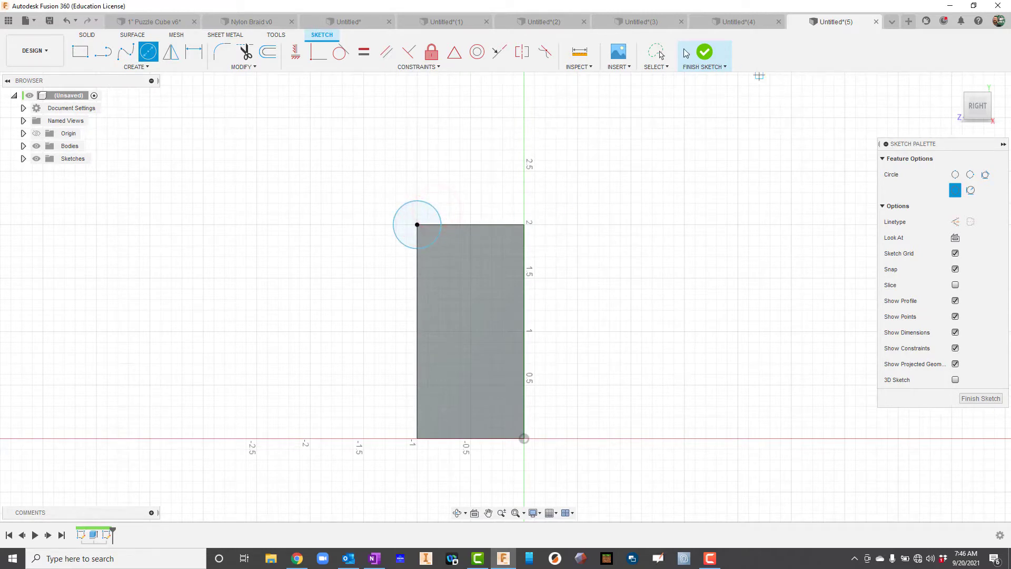
click(705, 53)
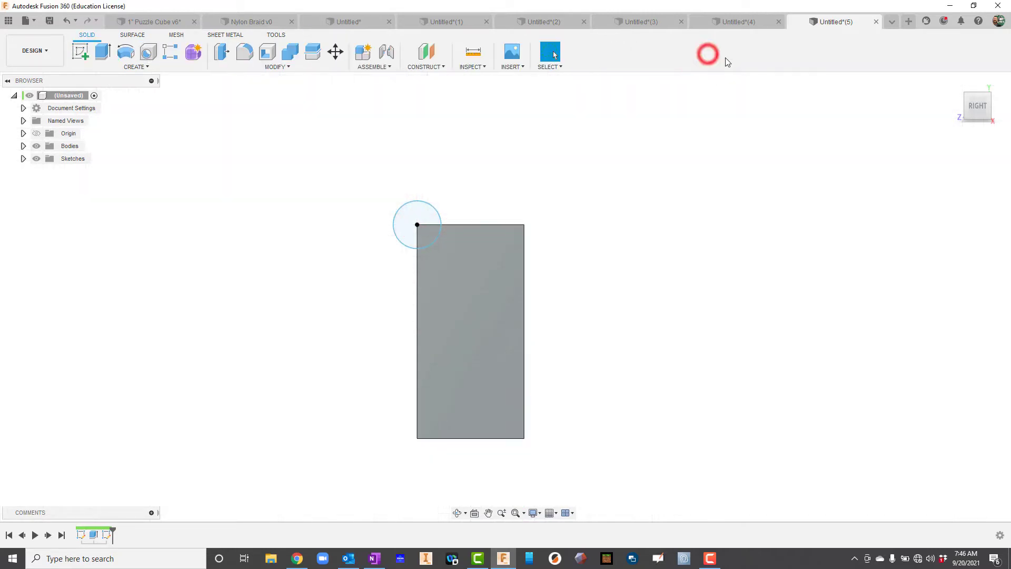
- Orbit to show the circle at the block's corner and start a Sweep with the type set to Single Path
click(458, 512)
drag(490, 361, 521, 376)
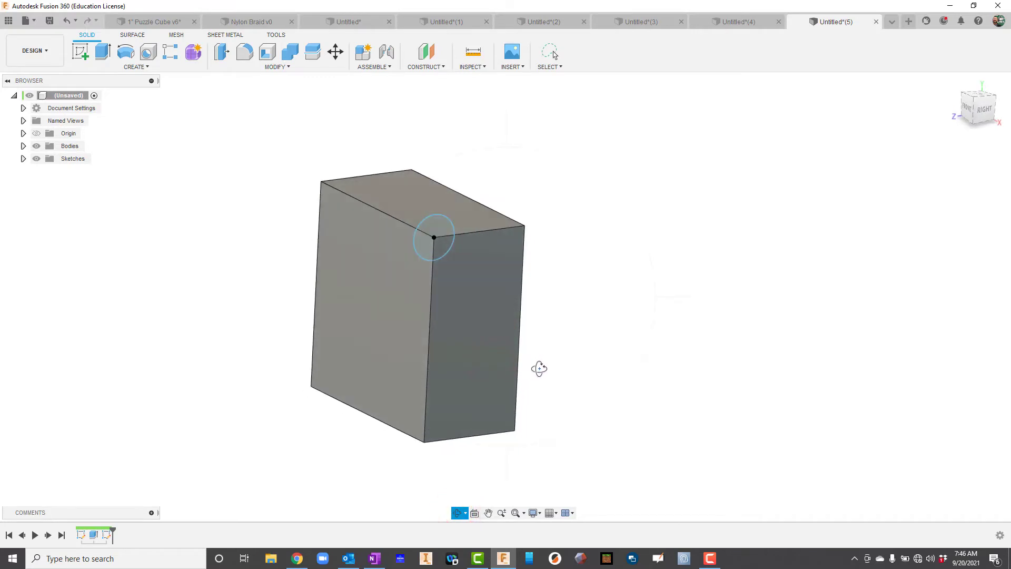
key(Escape)
click(166, 68)
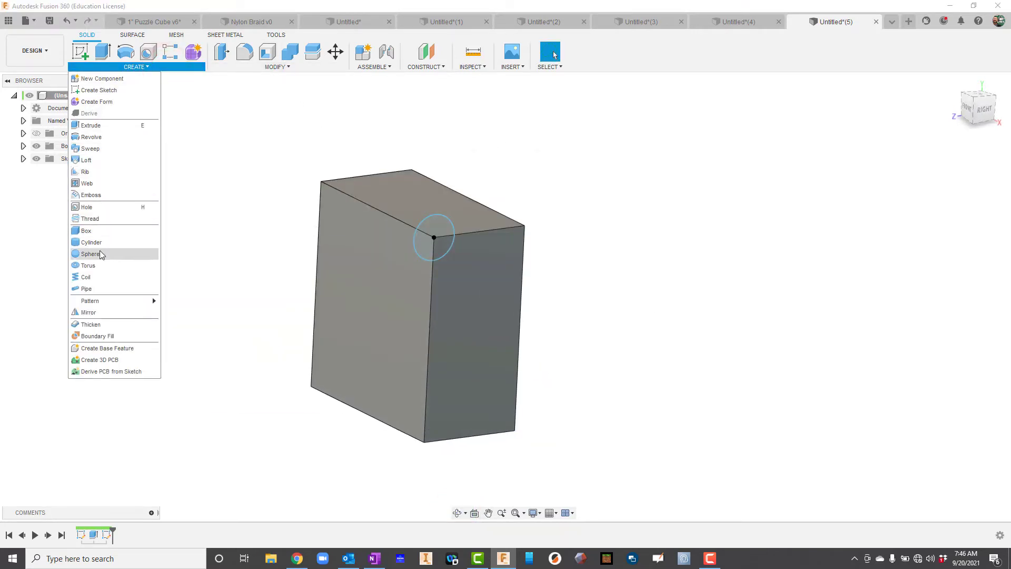
click(99, 148)
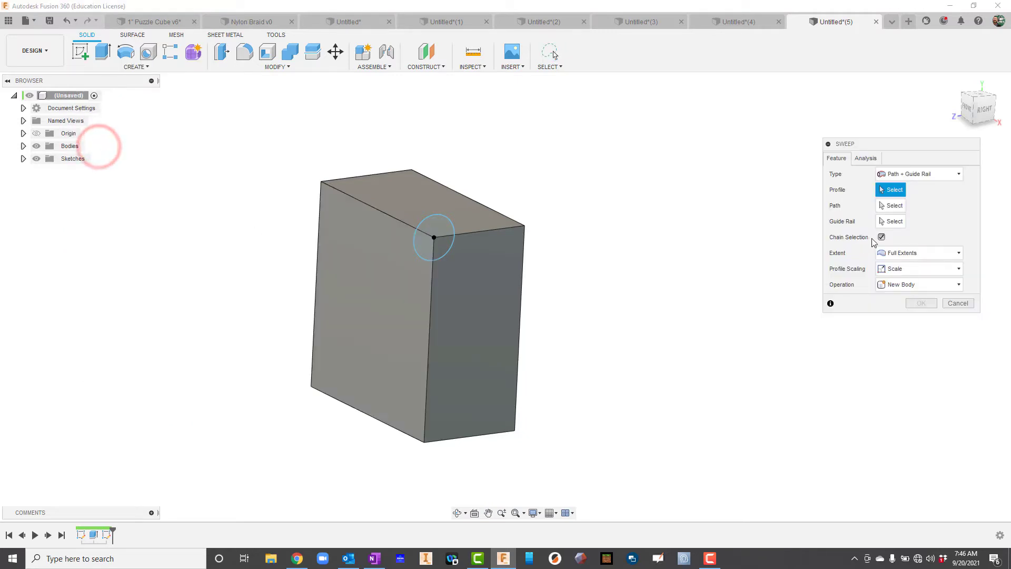
click(926, 174)
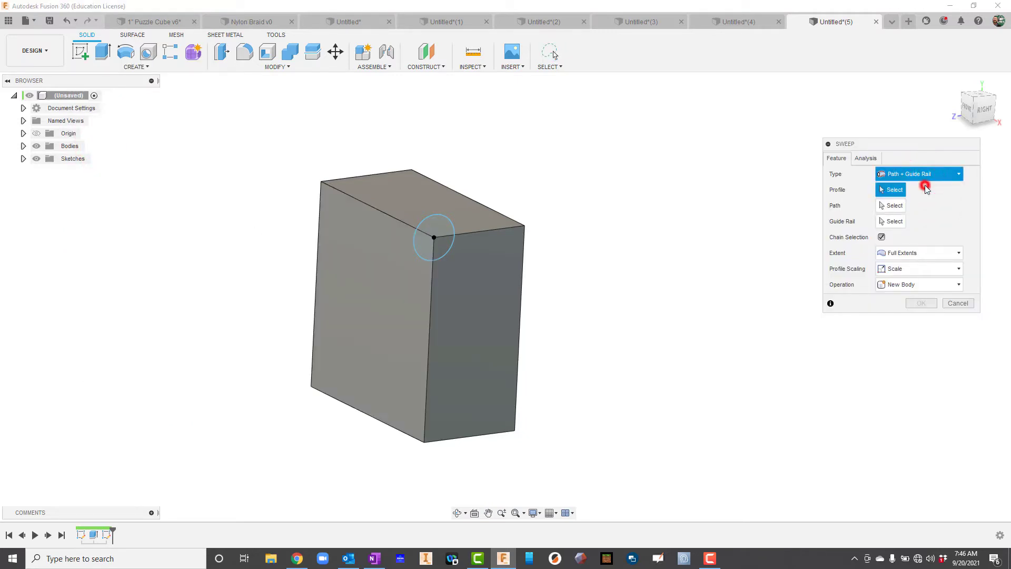
click(925, 185)
- Select the quarter-circle inside the block as the sweep profile and the long top edge of the front face as its path
click(437, 238)
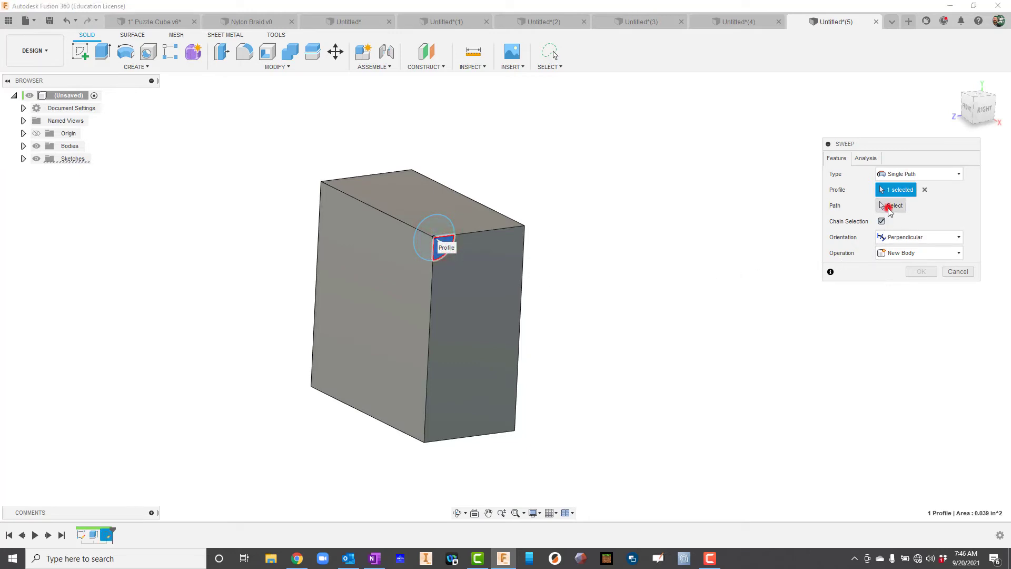
click(889, 208)
click(365, 205)
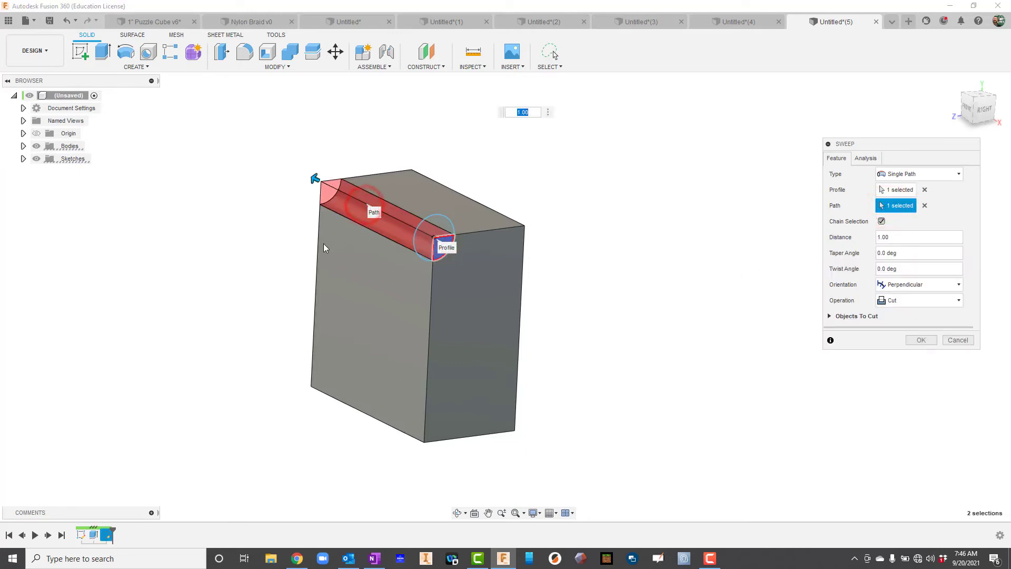